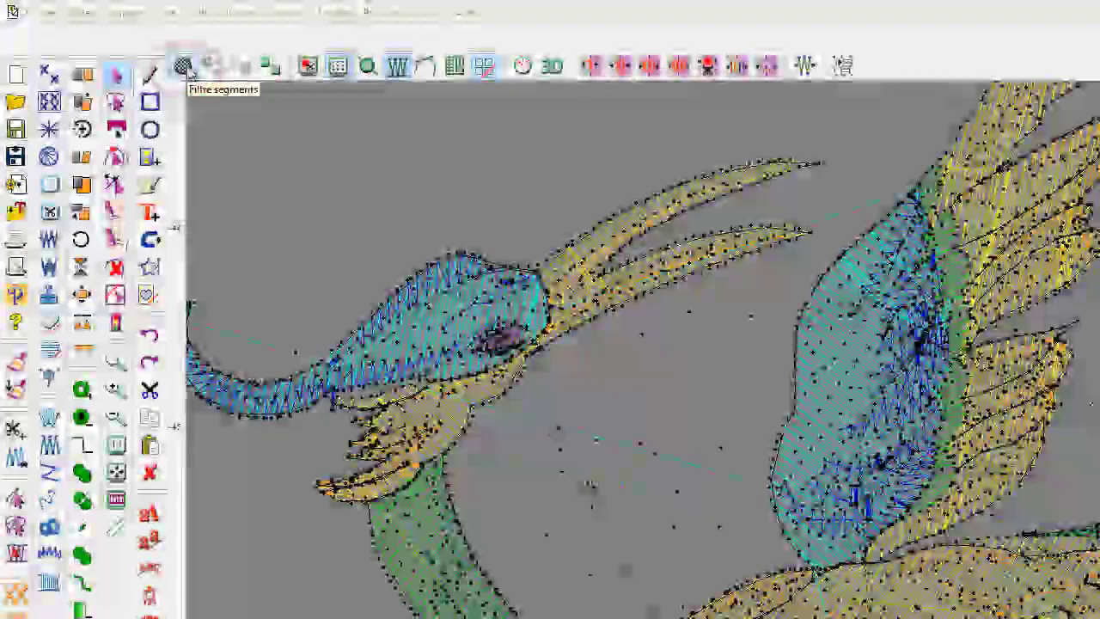
Step: Hide all segments that use thread 1 with the segment filter
{"action": "left_click", "coordinate": [187, 70]}
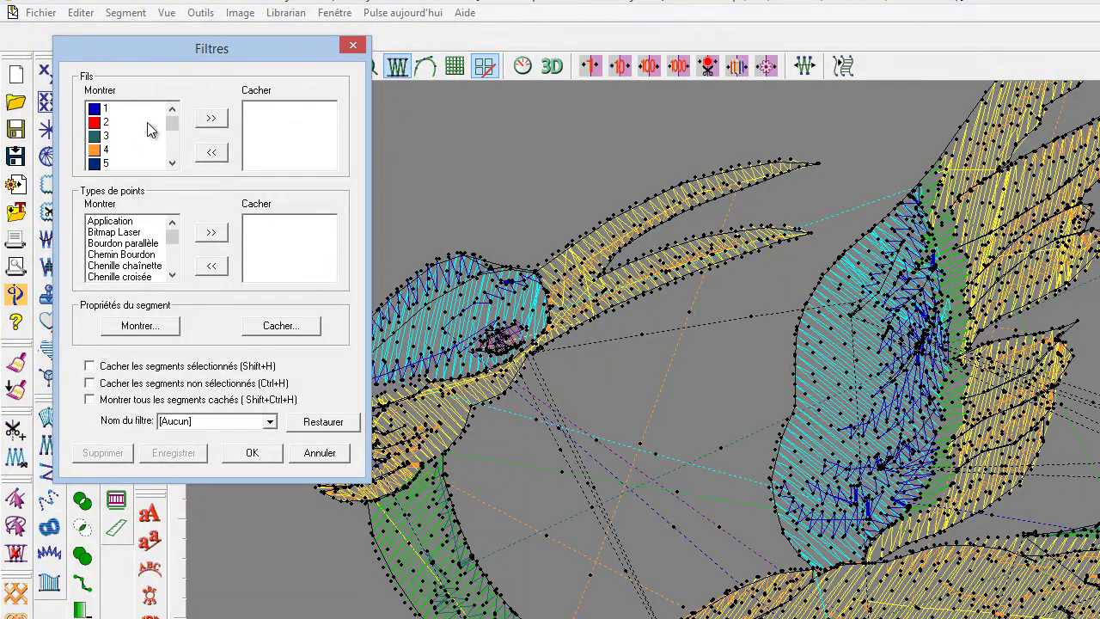
{"action": "left_click", "coordinate": [105, 110]}
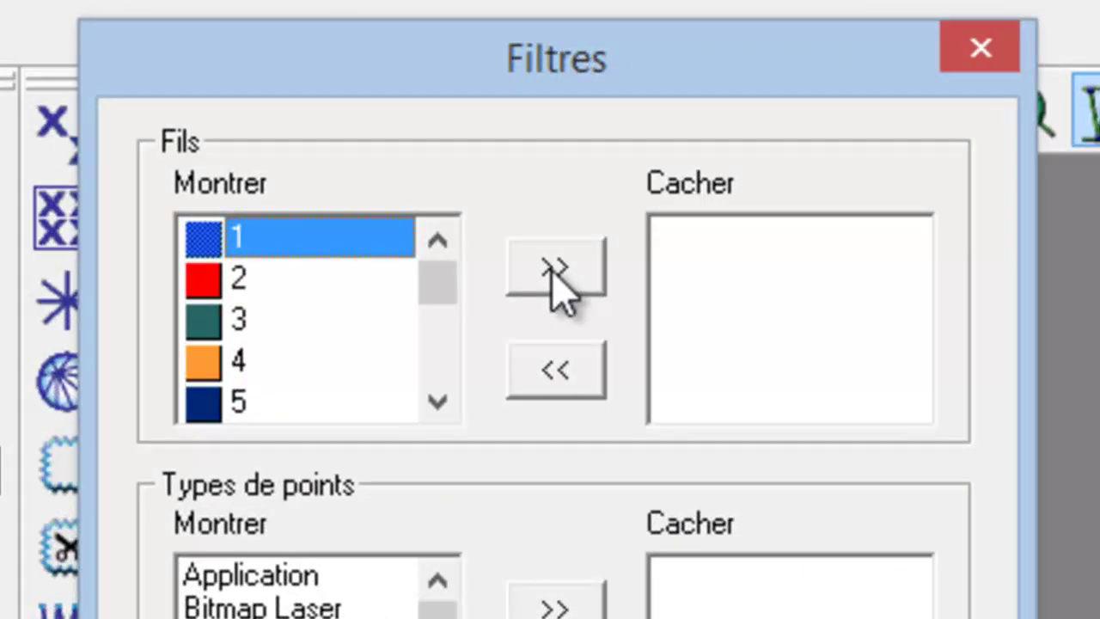
{"action": "left_click", "coordinate": [557, 268]}
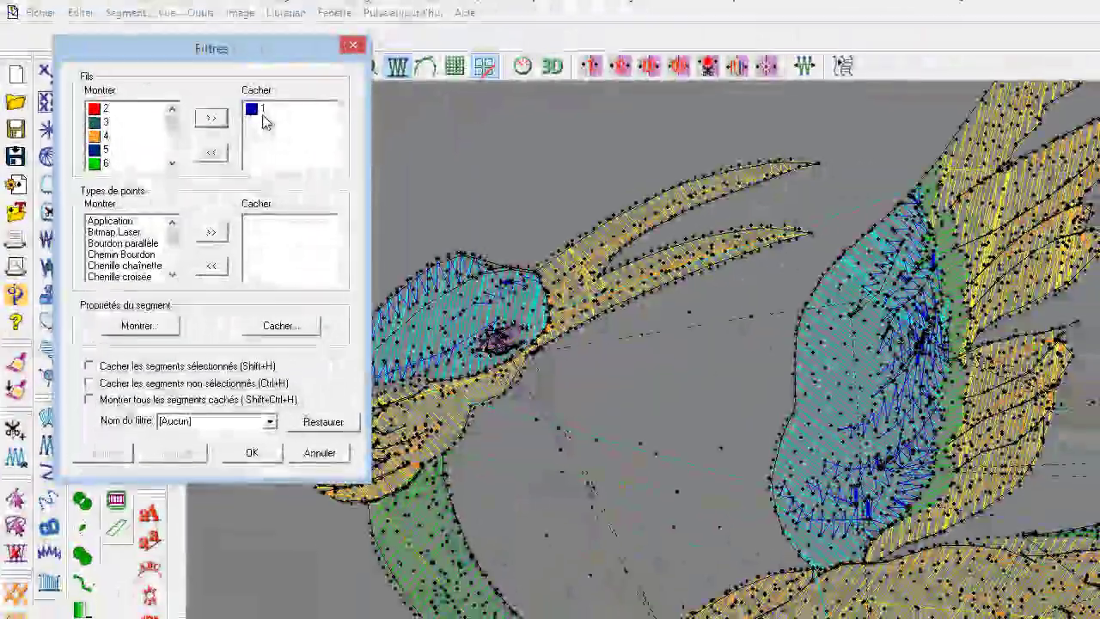
{"action": "left_click", "coordinate": [252, 454]}
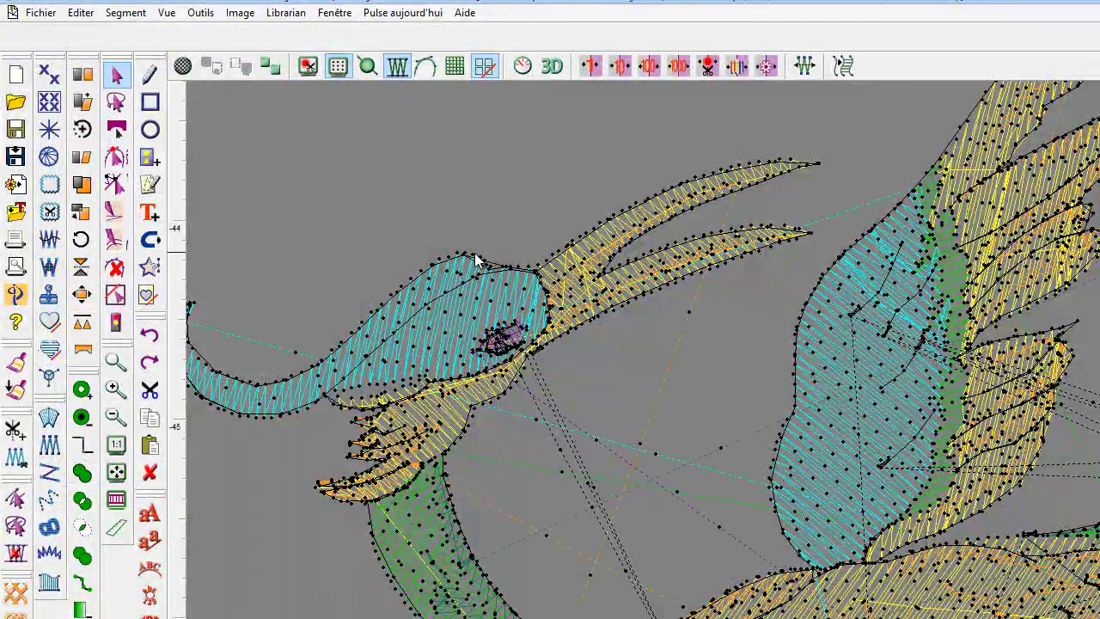
Step: Return thread 1 to the shown threads in the segment filter and apply it
{"action": "left_click", "coordinate": [182, 66]}
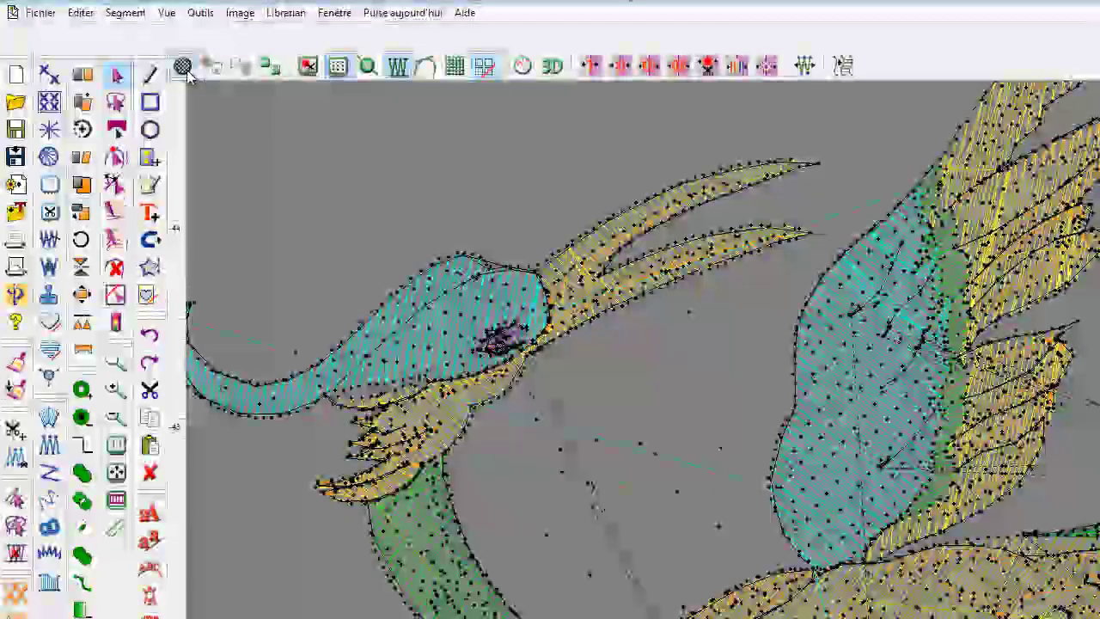
{"action": "left_click", "coordinate": [254, 110]}
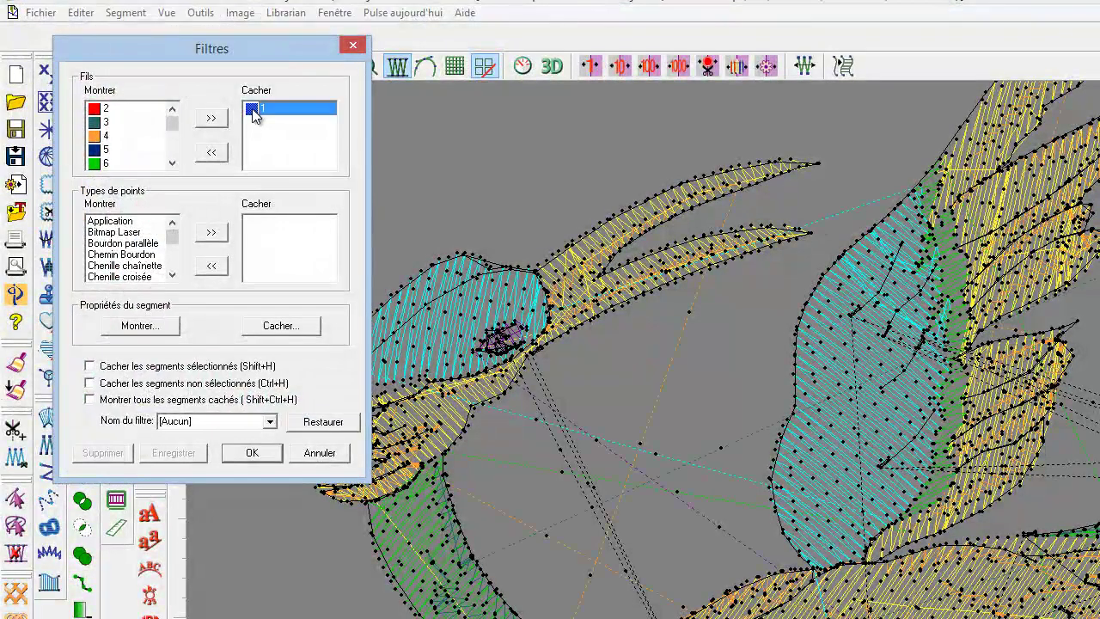
{"action": "left_click", "coordinate": [210, 155]}
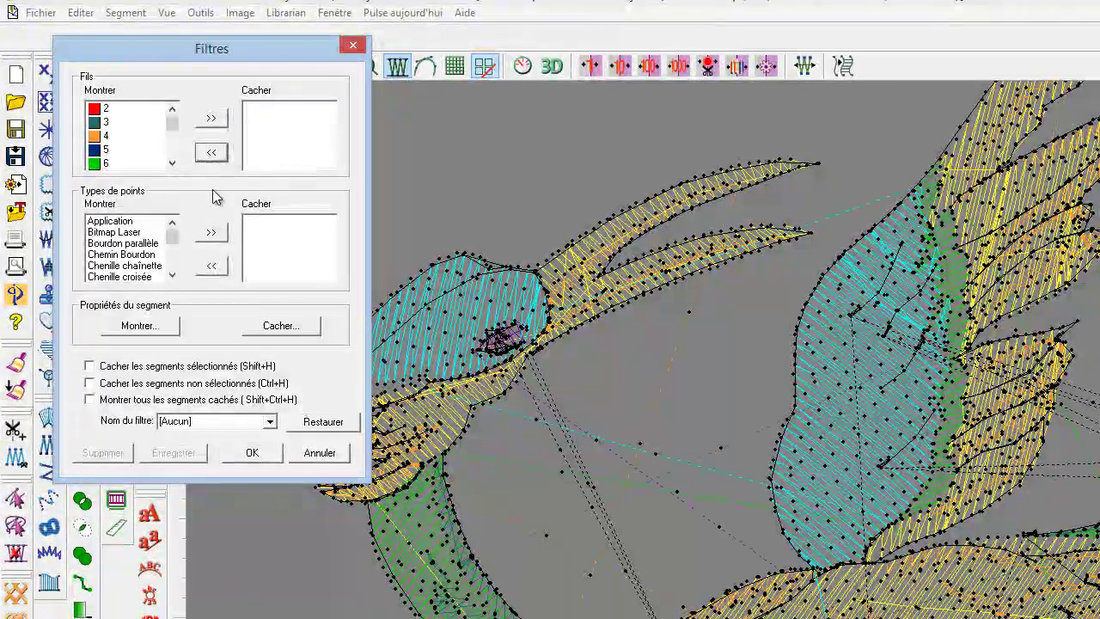
{"action": "left_click", "coordinate": [248, 453]}
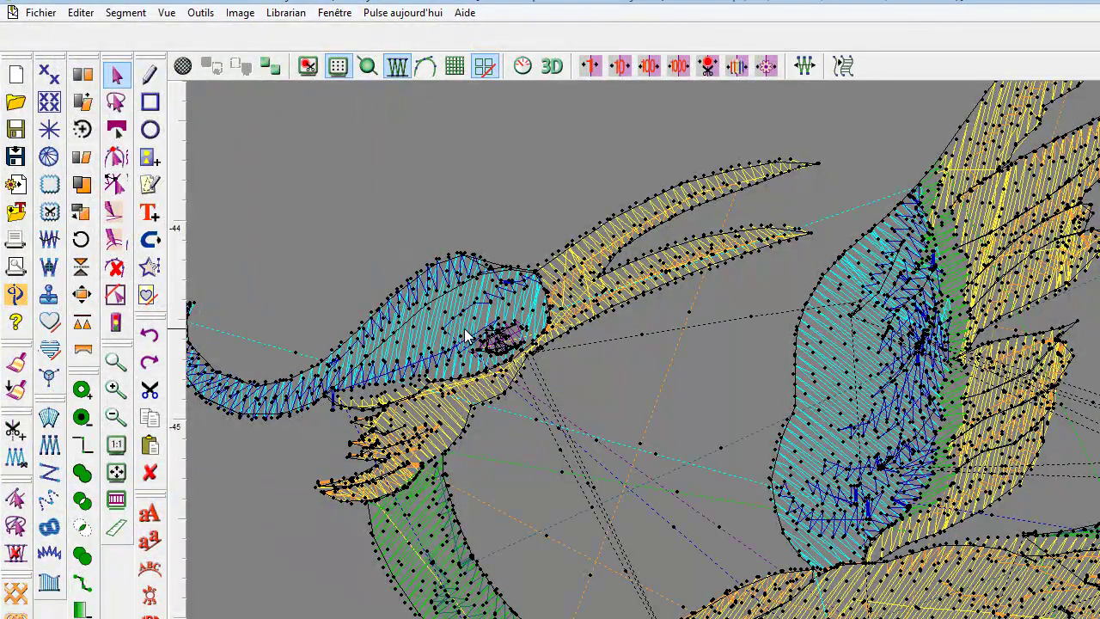
Step: Move threads 1 to 3 to the segment filter's hidden threads, and return all three to the shown threads
{"action": "left_click", "coordinate": [182, 66]}
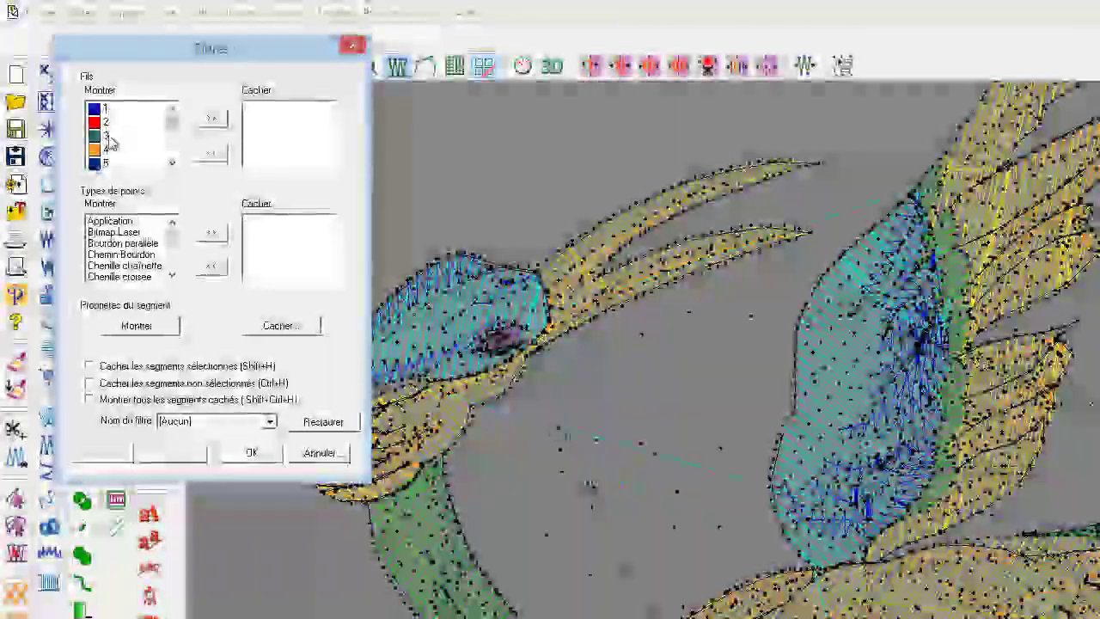
{"action": "left_click_drag", "start_coordinate": [129, 109], "coordinate": [131, 141]}
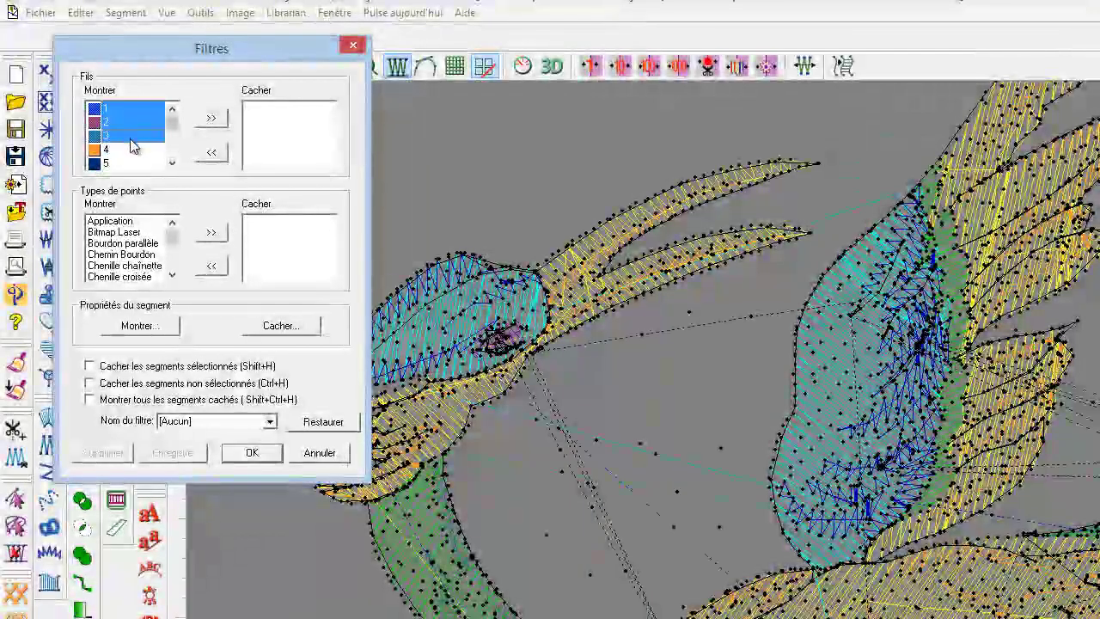
{"action": "left_click", "coordinate": [212, 120]}
{"action": "left_click_drag", "start_coordinate": [298, 109], "coordinate": [280, 146]}
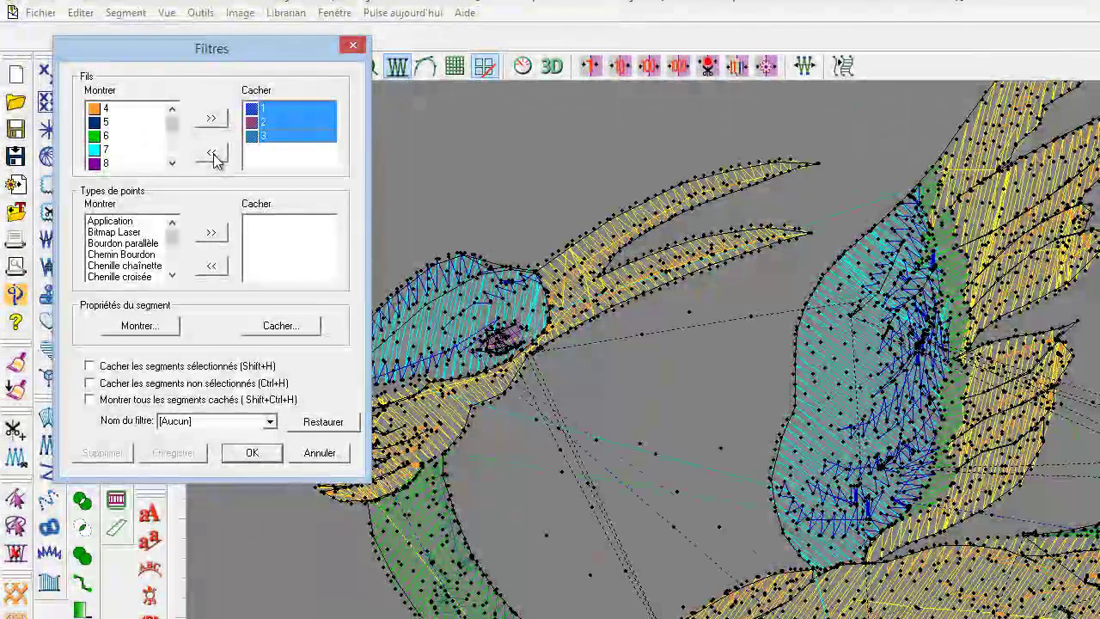
{"action": "left_click", "coordinate": [216, 161]}
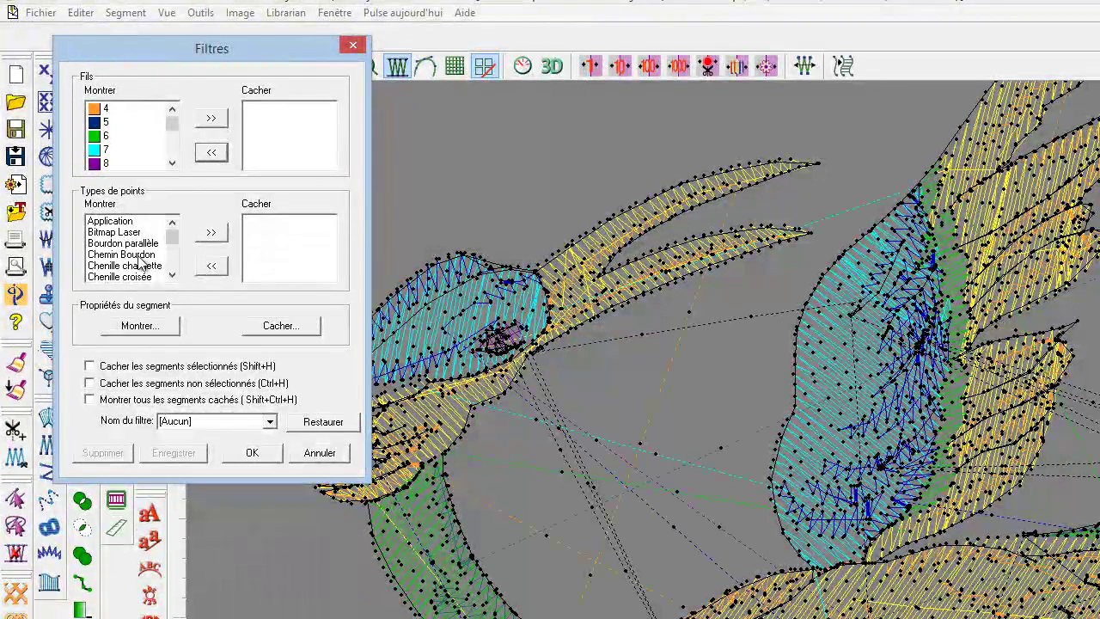
Step: Hide the segments with the stitch type Chemin Bourdon and apply the filter
{"action": "left_click", "coordinate": [143, 255]}
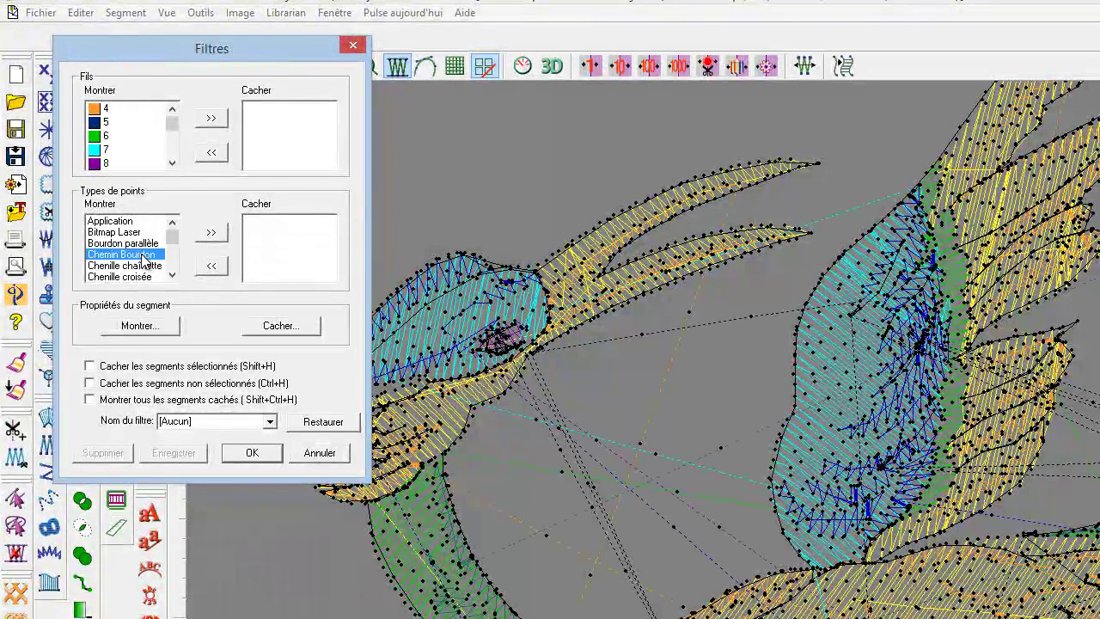
{"action": "left_click", "coordinate": [211, 235]}
{"action": "left_click", "coordinate": [262, 452]}
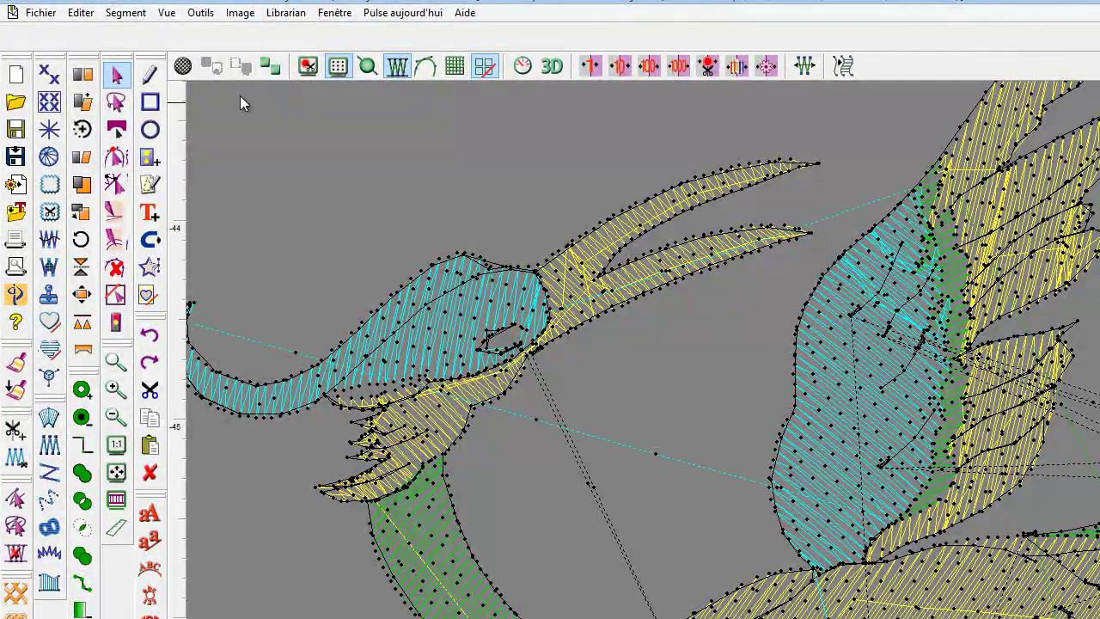
Step: Return the Chemin Bourdon stitch type to the shown types in the segment filter and apply it
{"action": "left_click", "coordinate": [187, 67]}
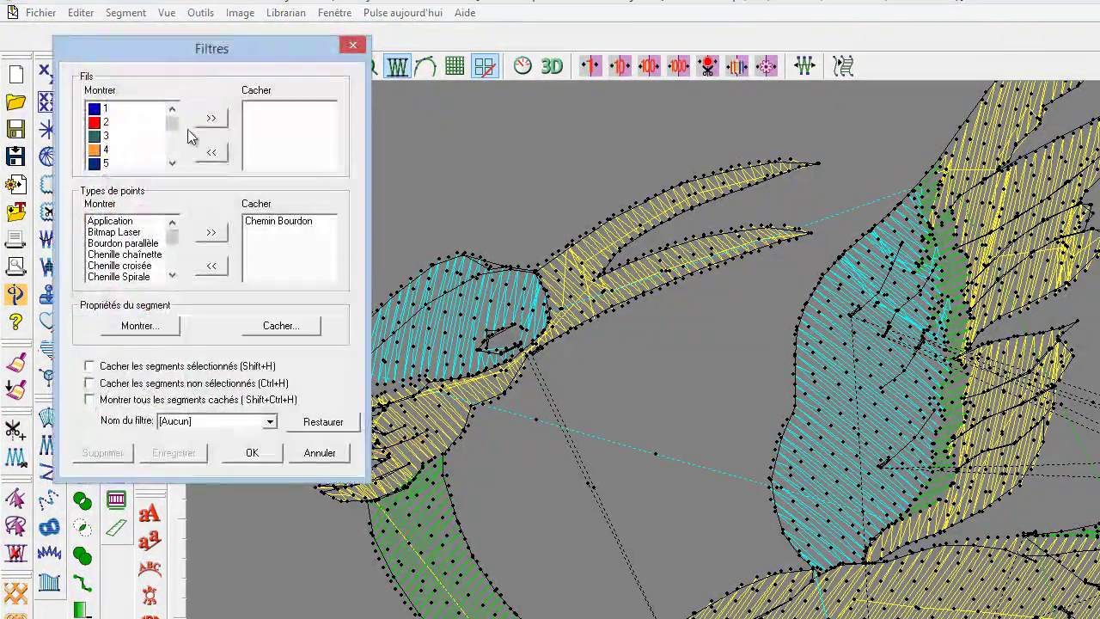
{"action": "left_click", "coordinate": [285, 225]}
{"action": "left_click", "coordinate": [211, 266]}
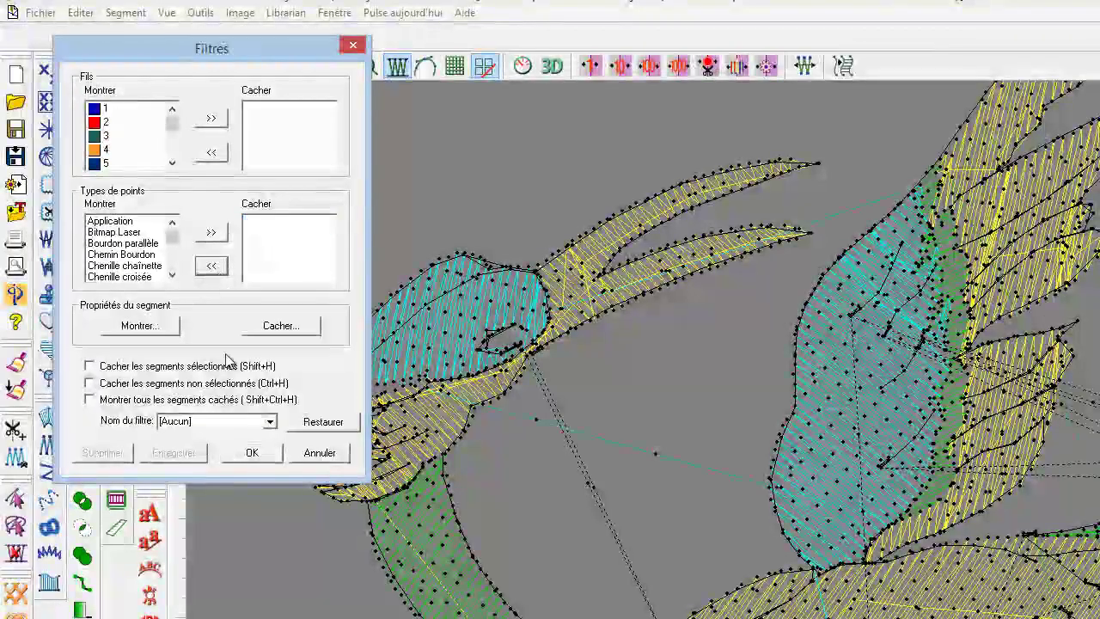
{"action": "left_click", "coordinate": [258, 453]}
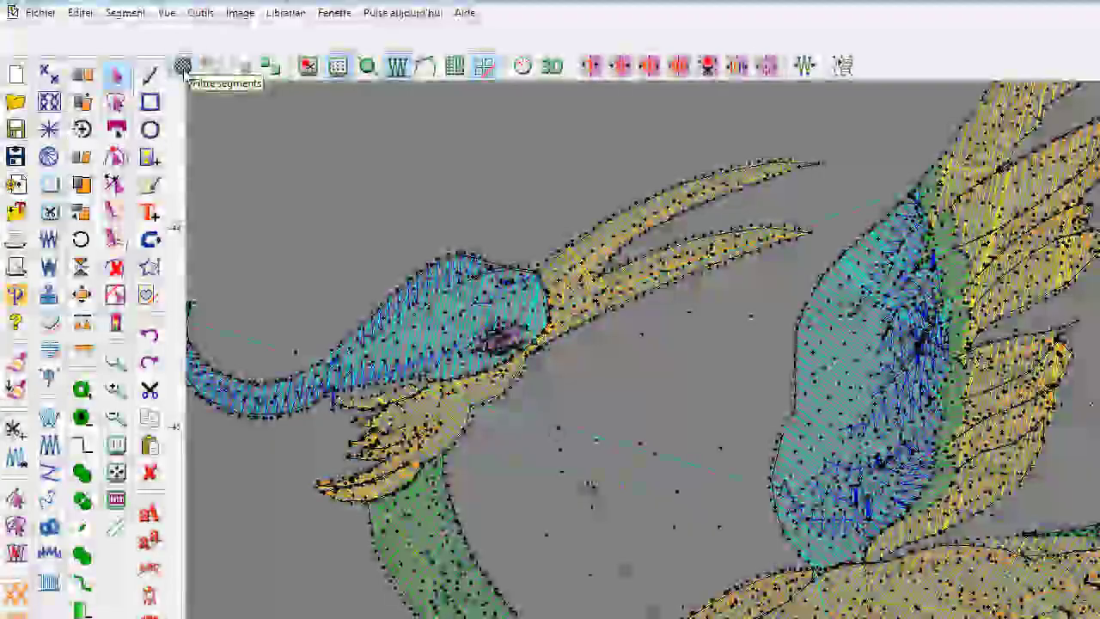
Step: Hide every stitch type from Application through Remplissage pierre with the segment filter, leaving only Texte shown
{"action": "left_click", "coordinate": [182, 67]}
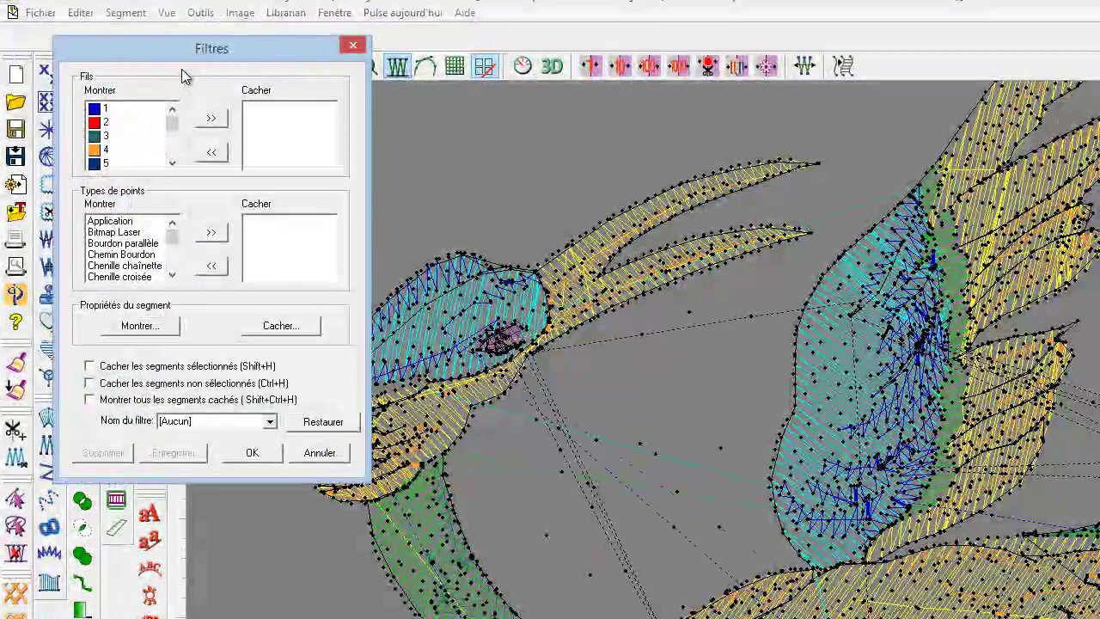
{"action": "left_click_drag", "start_coordinate": [134, 225], "coordinate": [132, 270]}
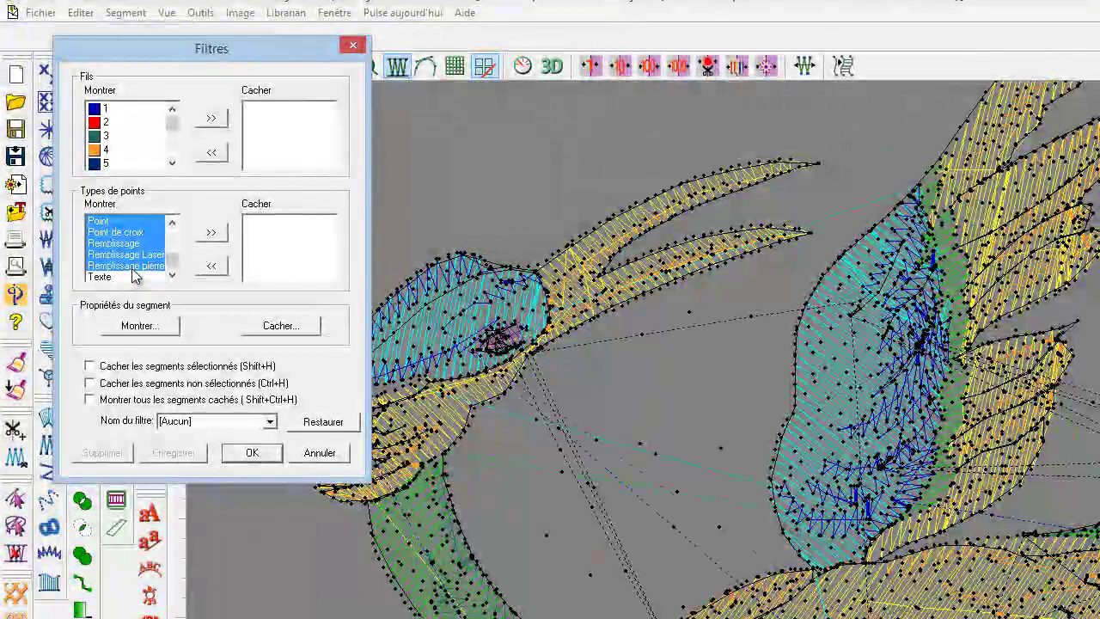
{"action": "left_click", "coordinate": [210, 232]}
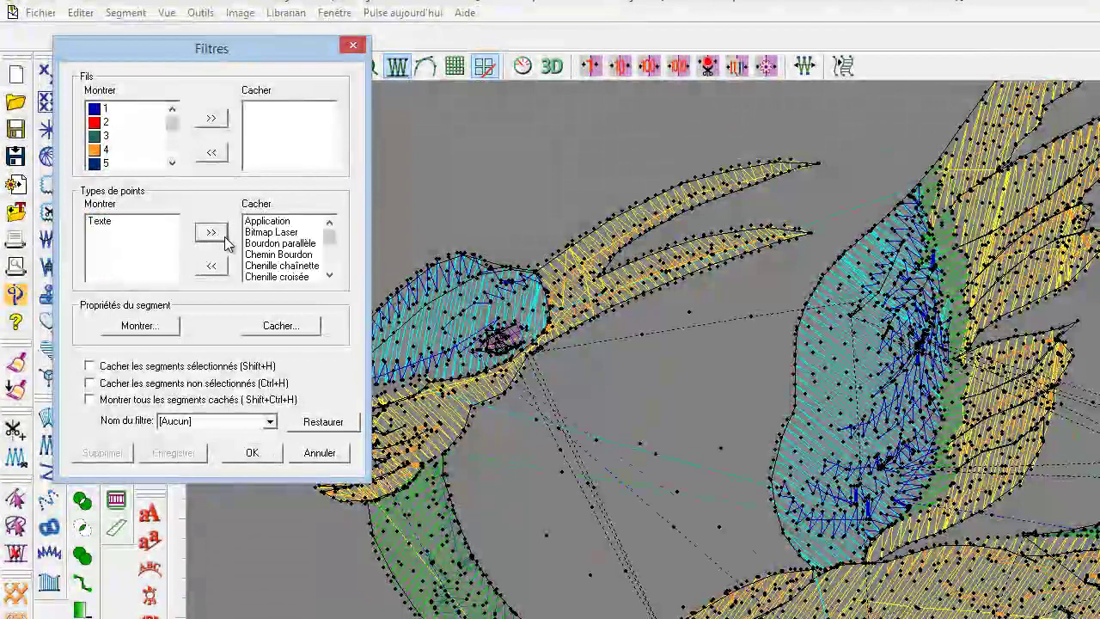
{"action": "left_click", "coordinate": [260, 445]}
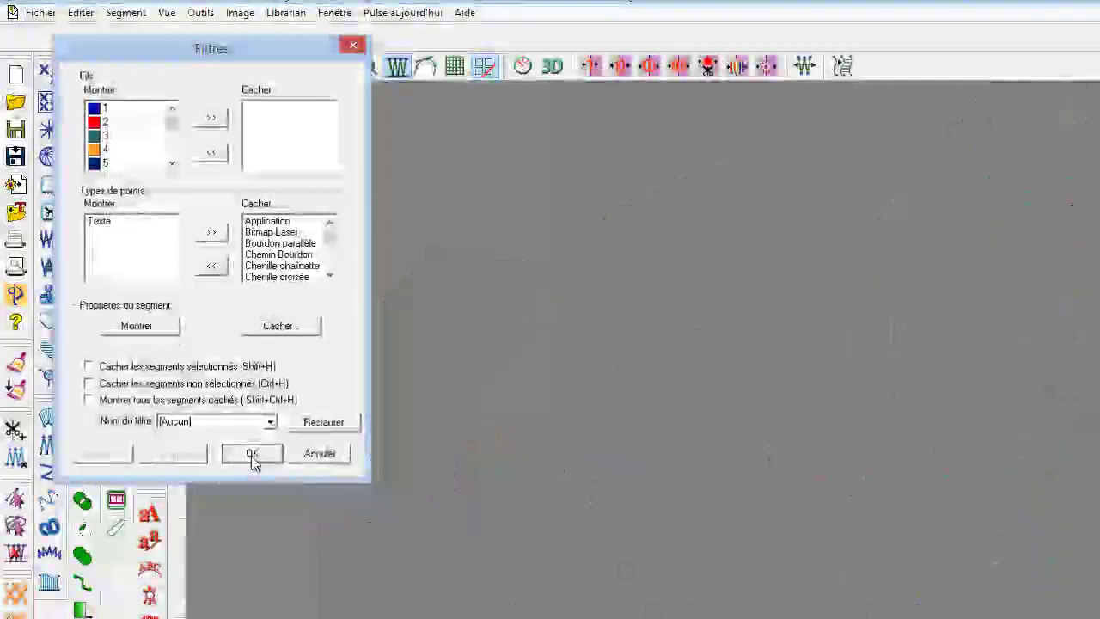
Step: Return all hidden stitch types to the shown types in the segment filter and apply it
{"action": "left_click", "coordinate": [188, 70]}
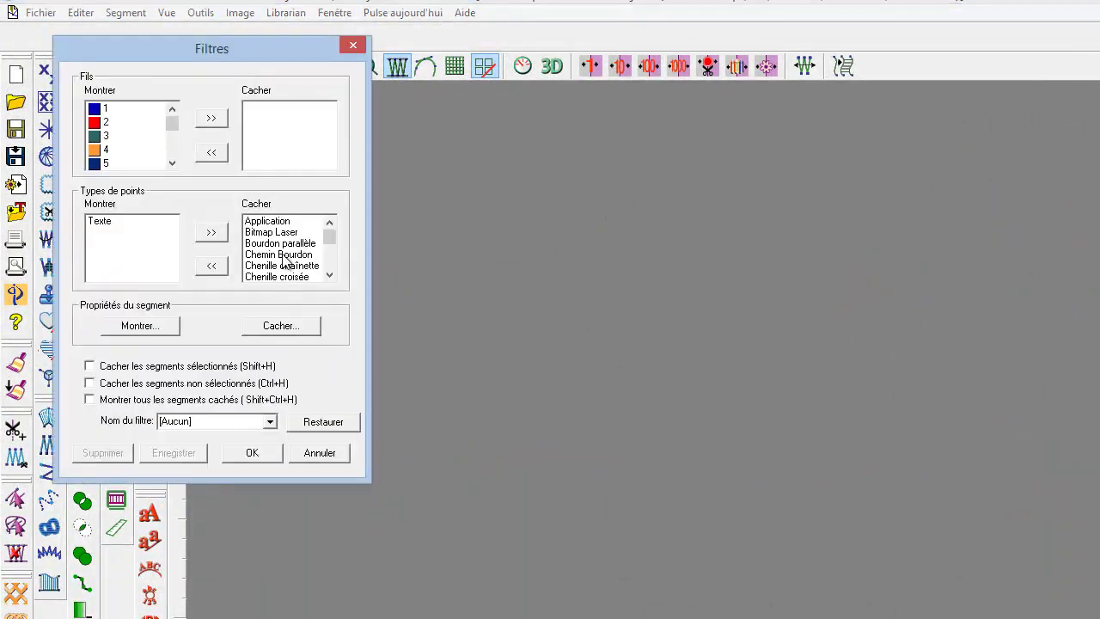
{"action": "left_click_drag", "start_coordinate": [301, 229], "coordinate": [305, 325]}
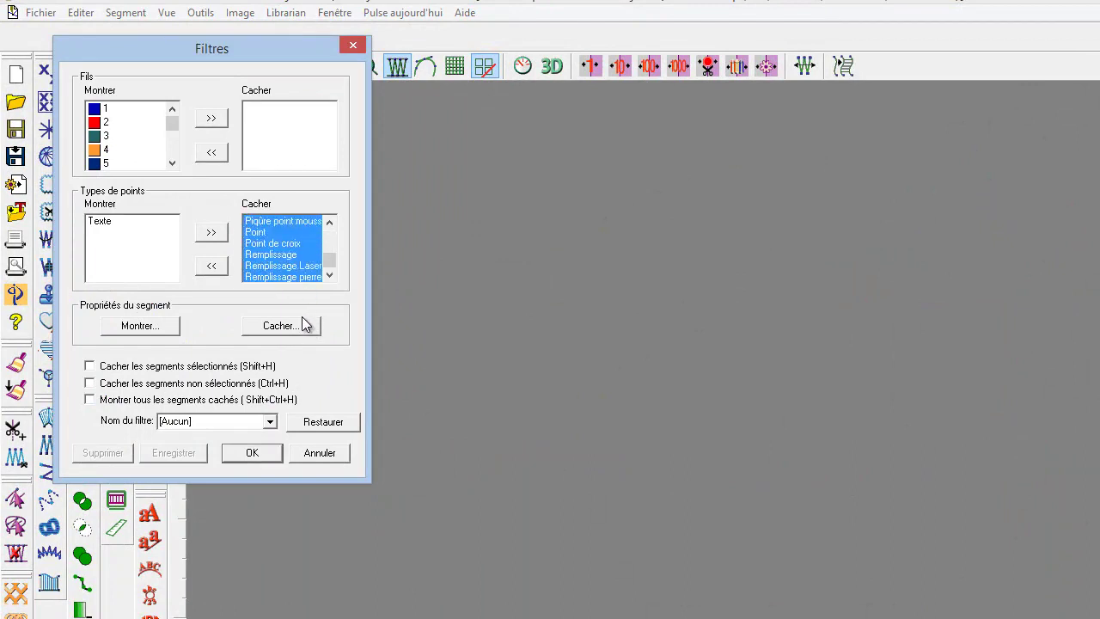
{"action": "left_click", "coordinate": [211, 266]}
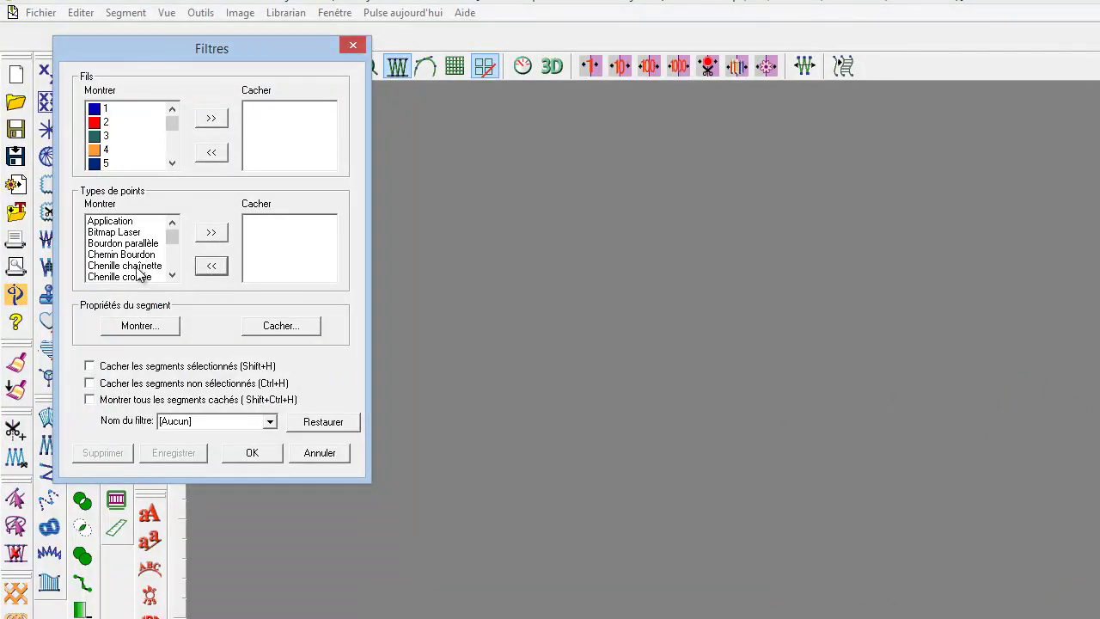
{"action": "left_click", "coordinate": [251, 453]}
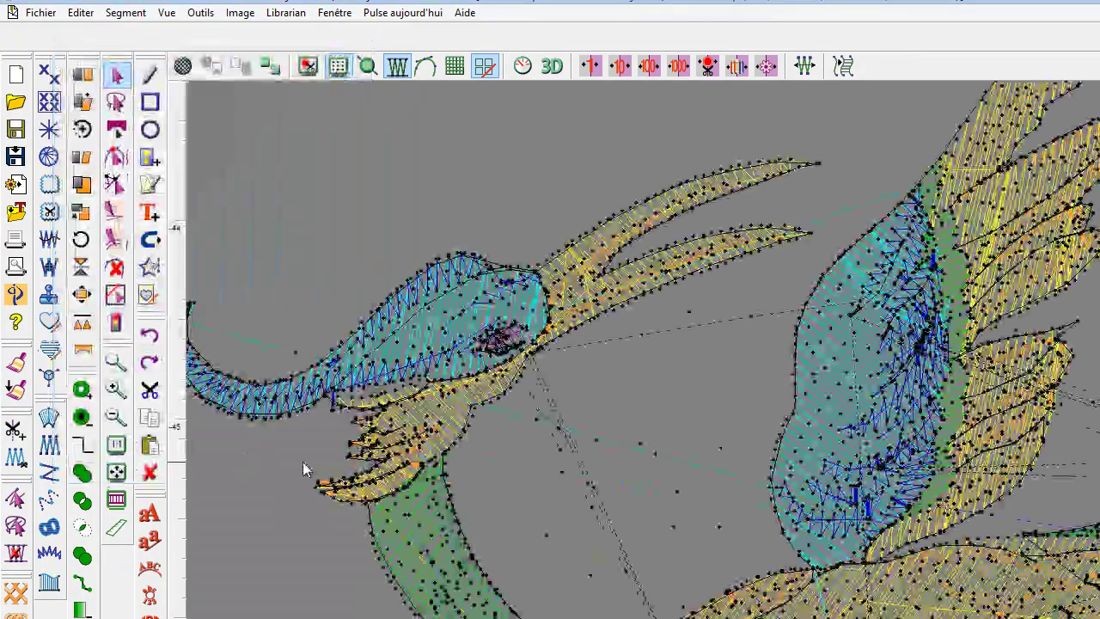
Step: Select the yellow fill segment on the bird's head and hide the selected segments with the segment filter
{"action": "left_click", "coordinate": [184, 68]}
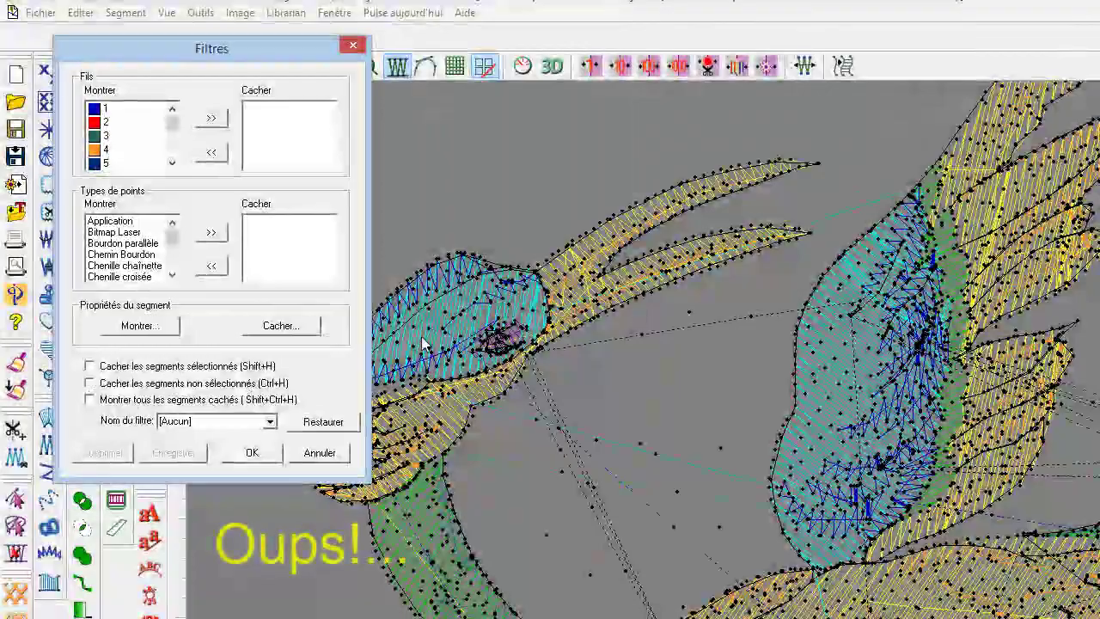
{"action": "left_click", "coordinate": [319, 453]}
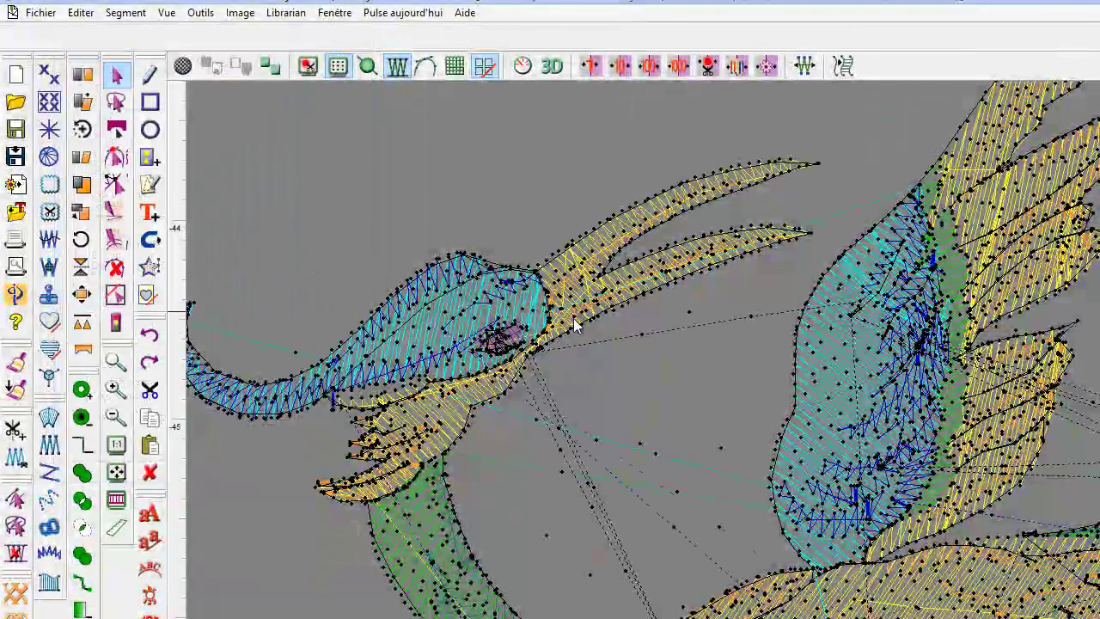
{"action": "left_click", "coordinate": [621, 310]}
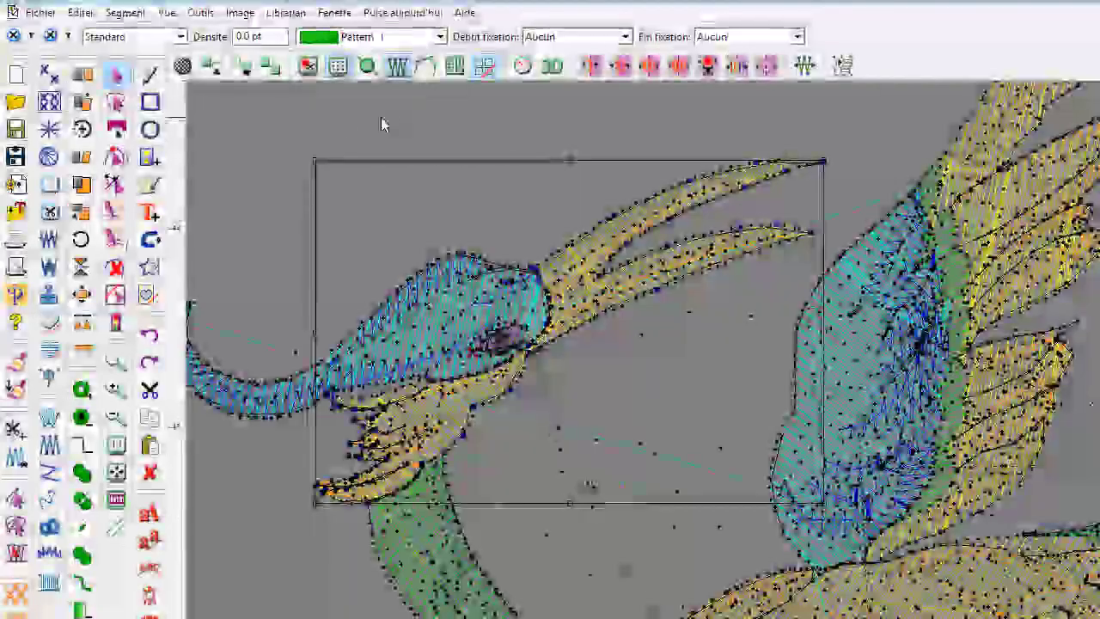
{"action": "left_click", "coordinate": [182, 66]}
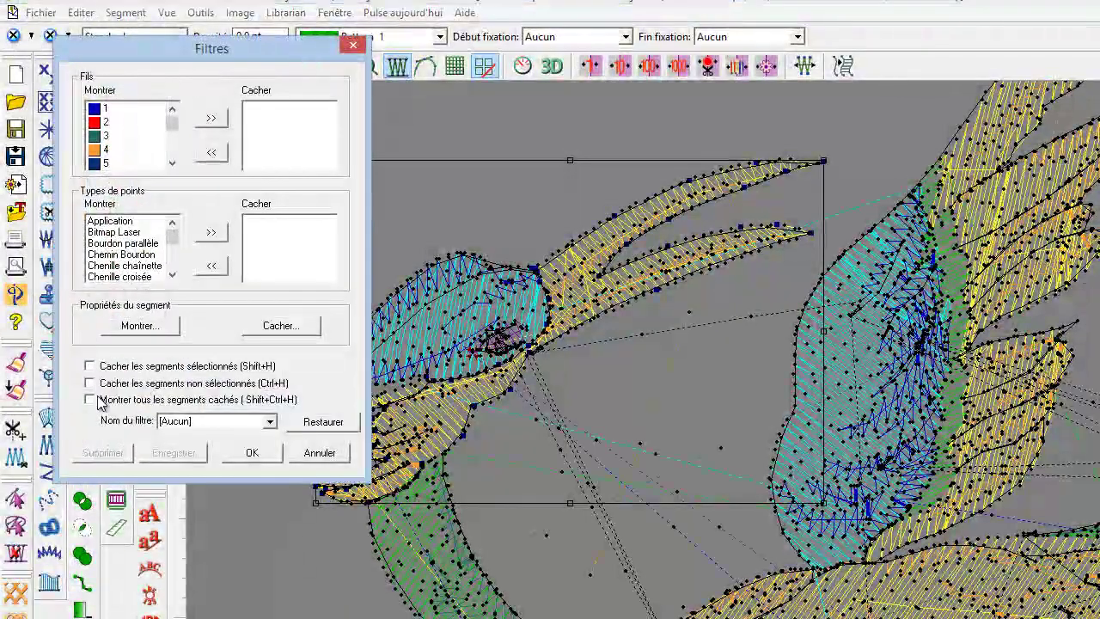
{"action": "left_click", "coordinate": [90, 366]}
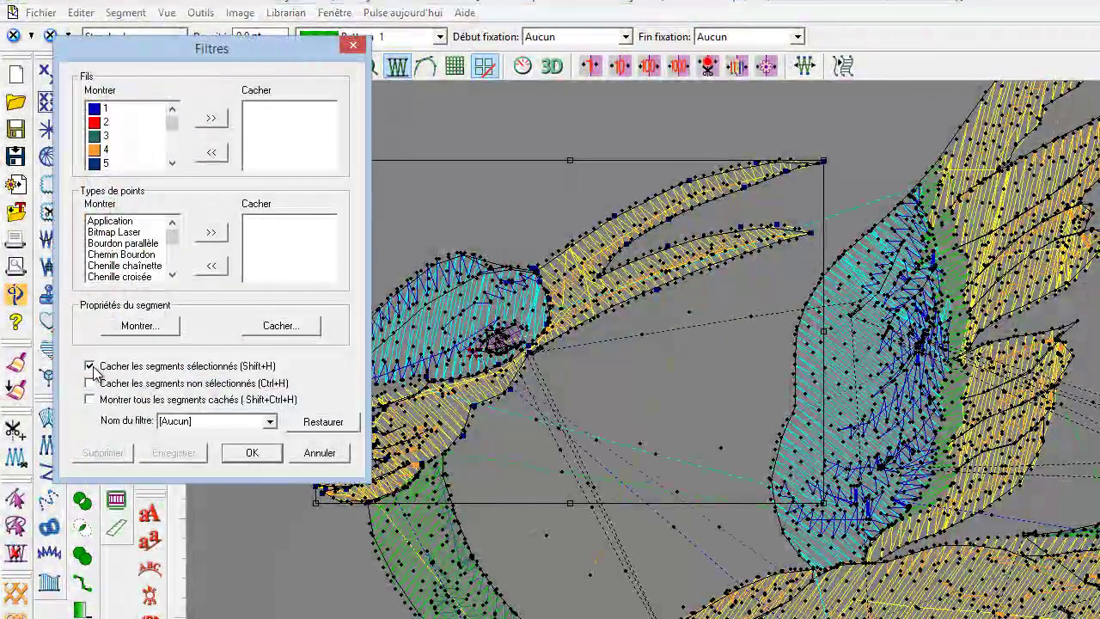
{"action": "left_click", "coordinate": [252, 453]}
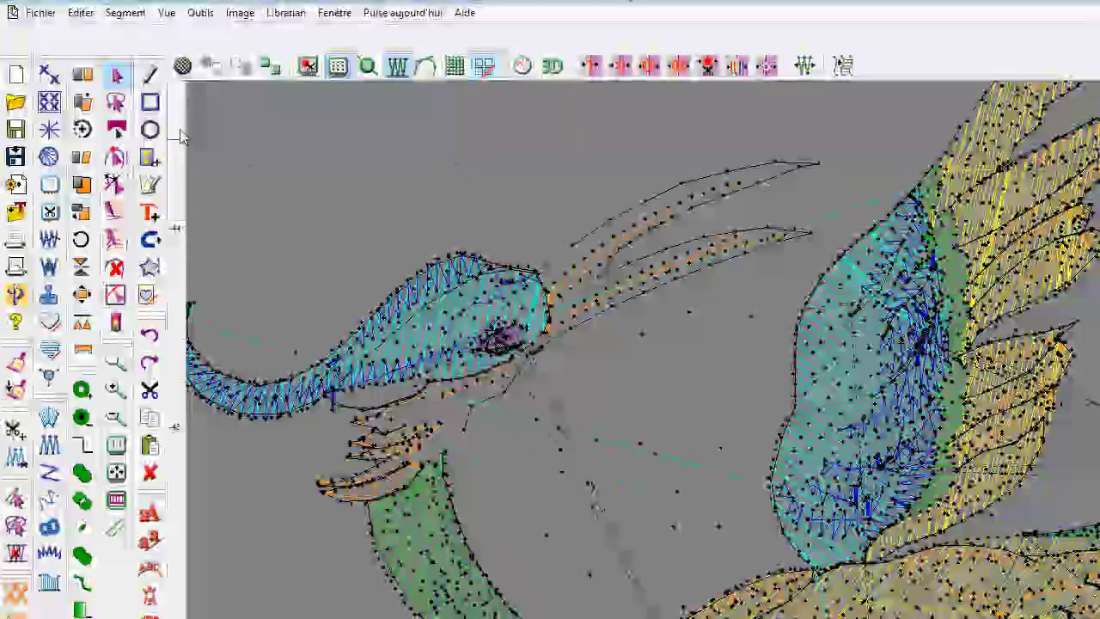
Step: Show all hidden segments again through the segment filter
{"action": "left_click", "coordinate": [182, 66]}
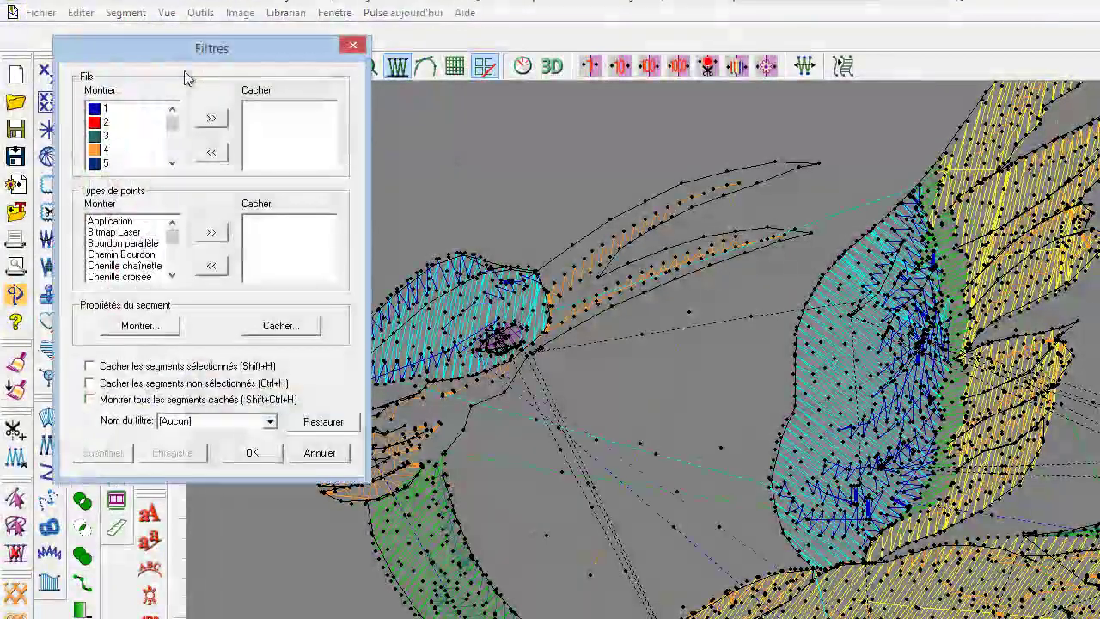
{"action": "left_click", "coordinate": [97, 403]}
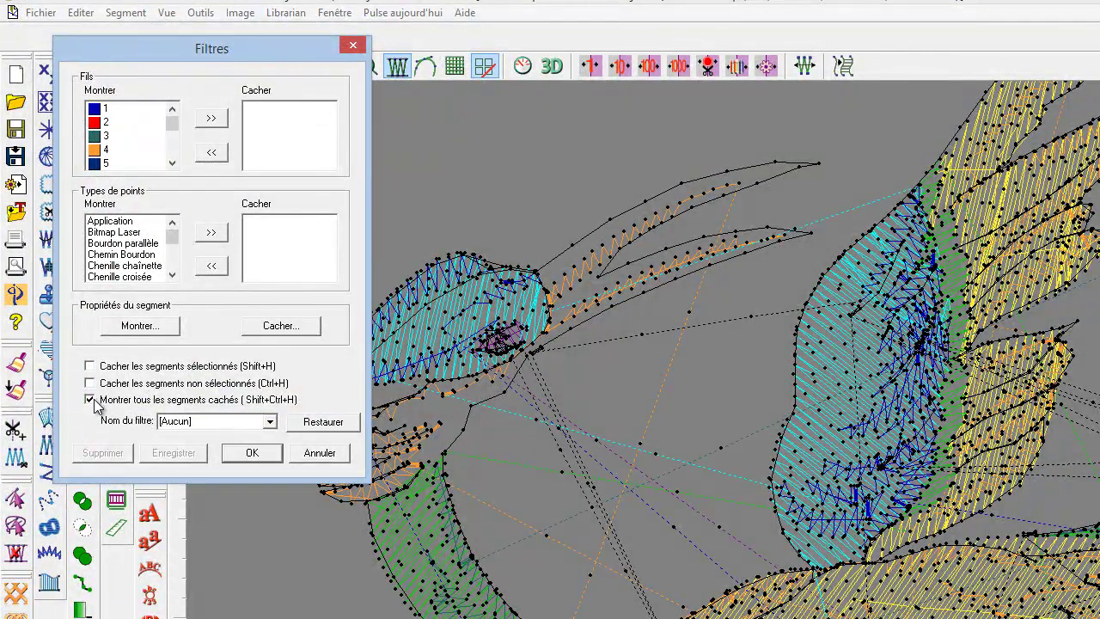
{"action": "left_click", "coordinate": [249, 453]}
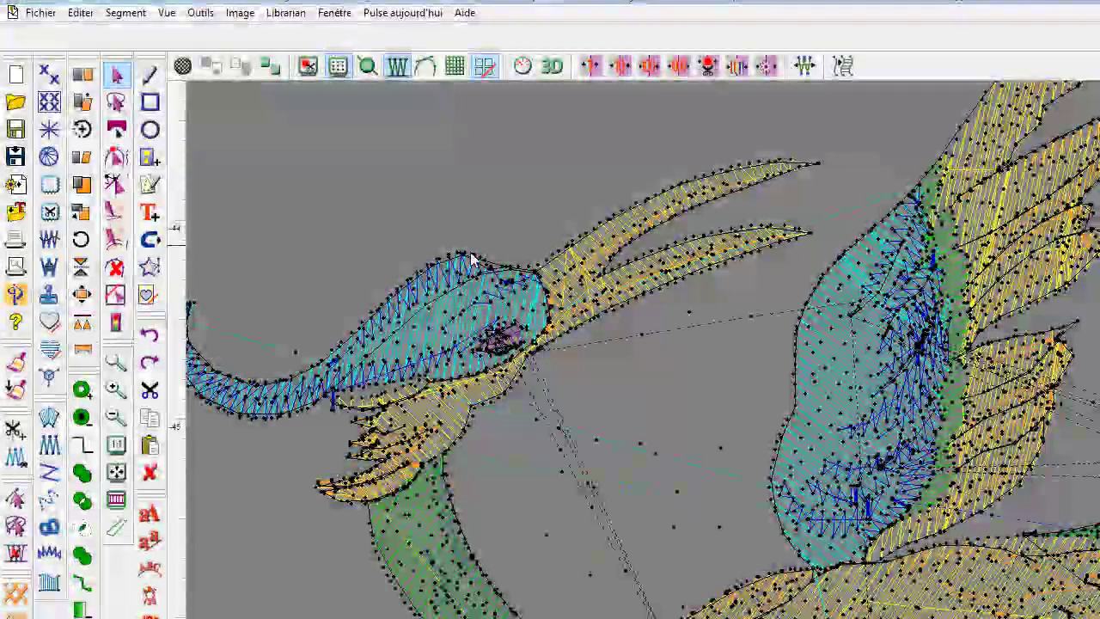
{"action": "left_click", "coordinate": [182, 68]}
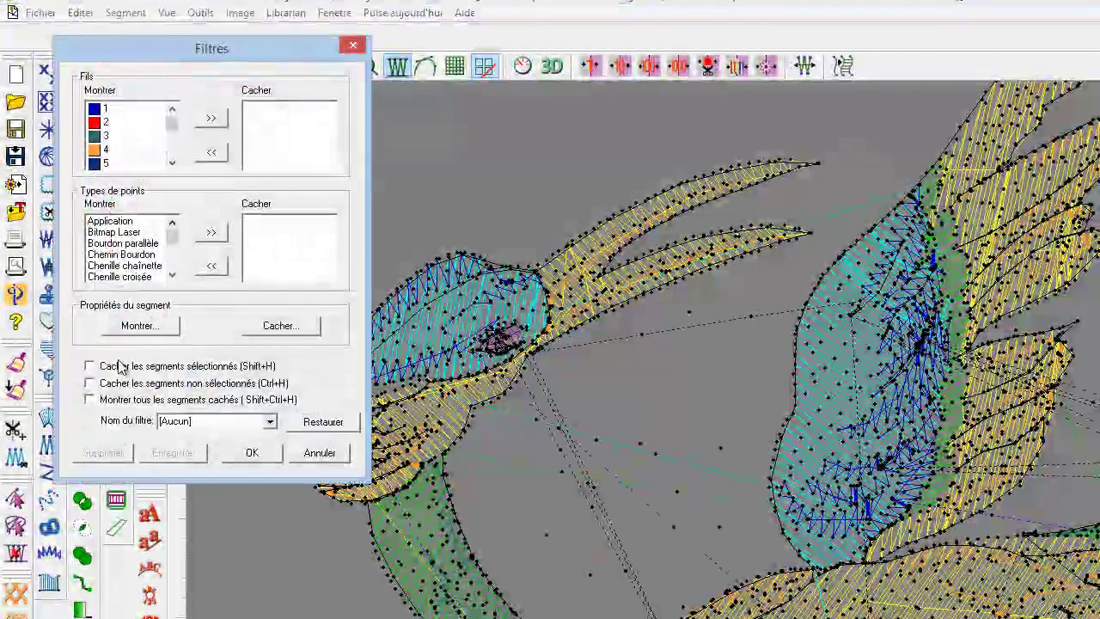
{"action": "left_click", "coordinate": [90, 384]}
{"action": "left_click", "coordinate": [252, 453]}
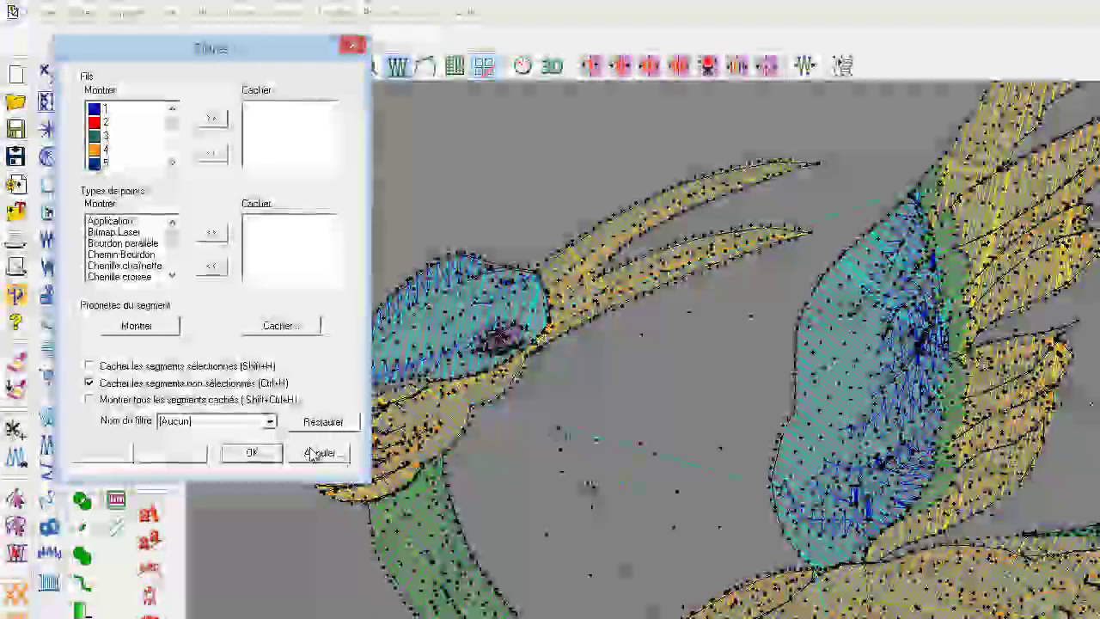
Step: Select the yellow fill segment on the bird's head and hide all unselected segments with the segment filter
{"action": "left_click", "coordinate": [638, 301]}
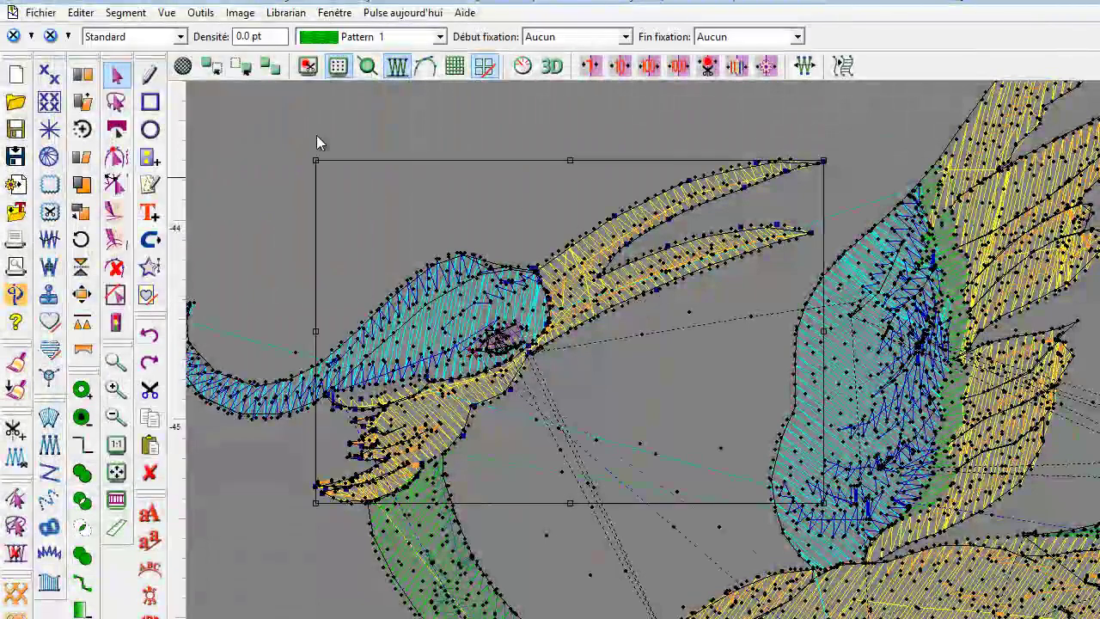
{"action": "left_click", "coordinate": [181, 67]}
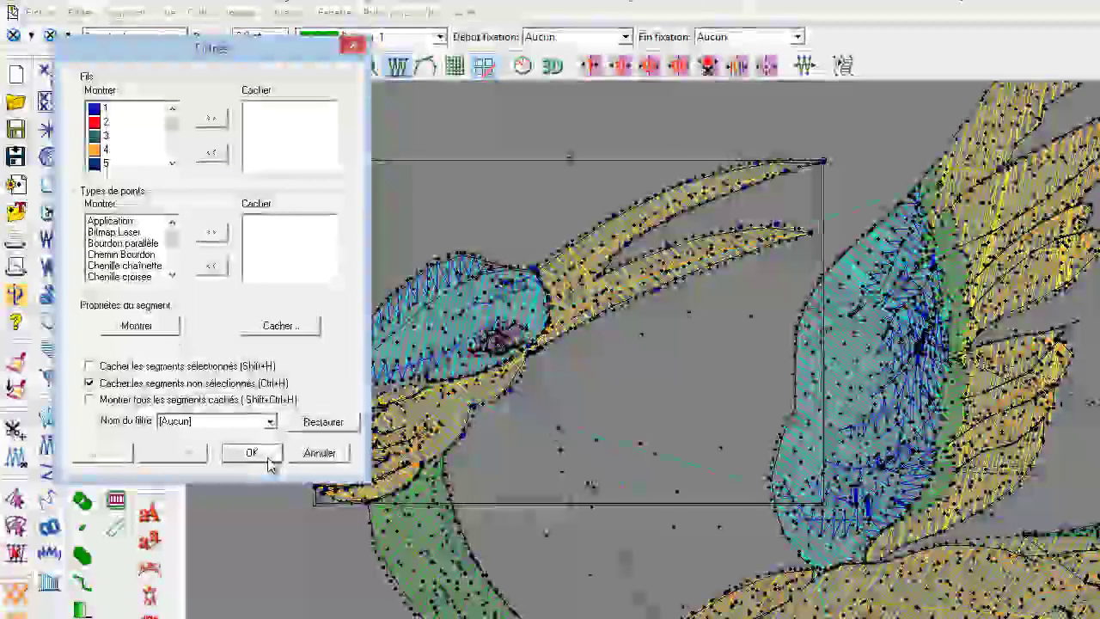
{"action": "left_click", "coordinate": [268, 456]}
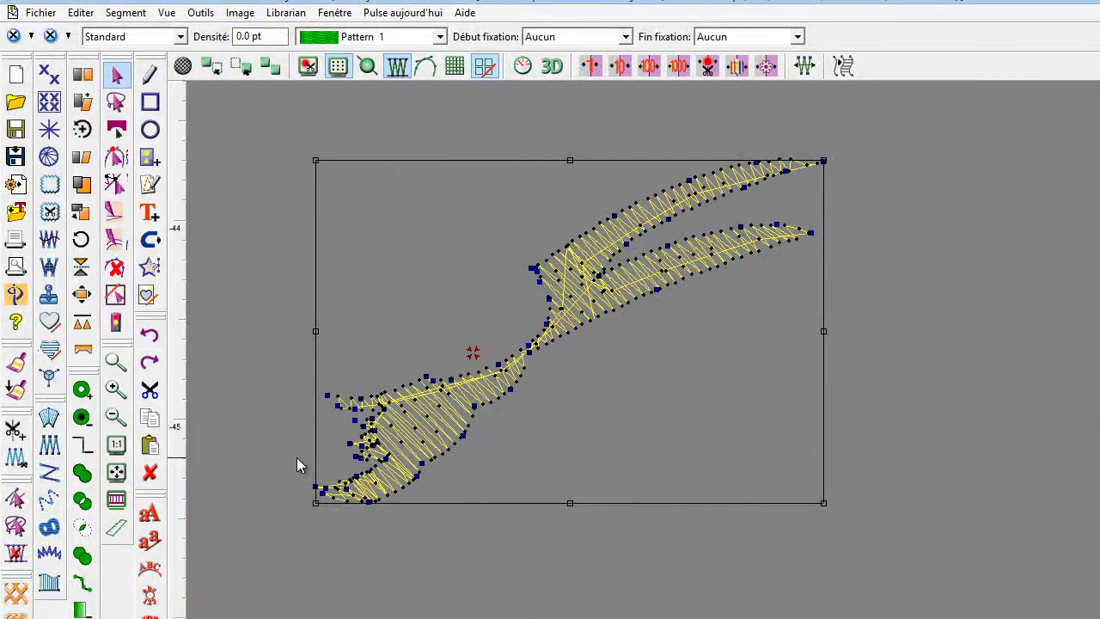
Step: Show all hidden segments through the segment filter and clear the selection
{"action": "left_click", "coordinate": [183, 68]}
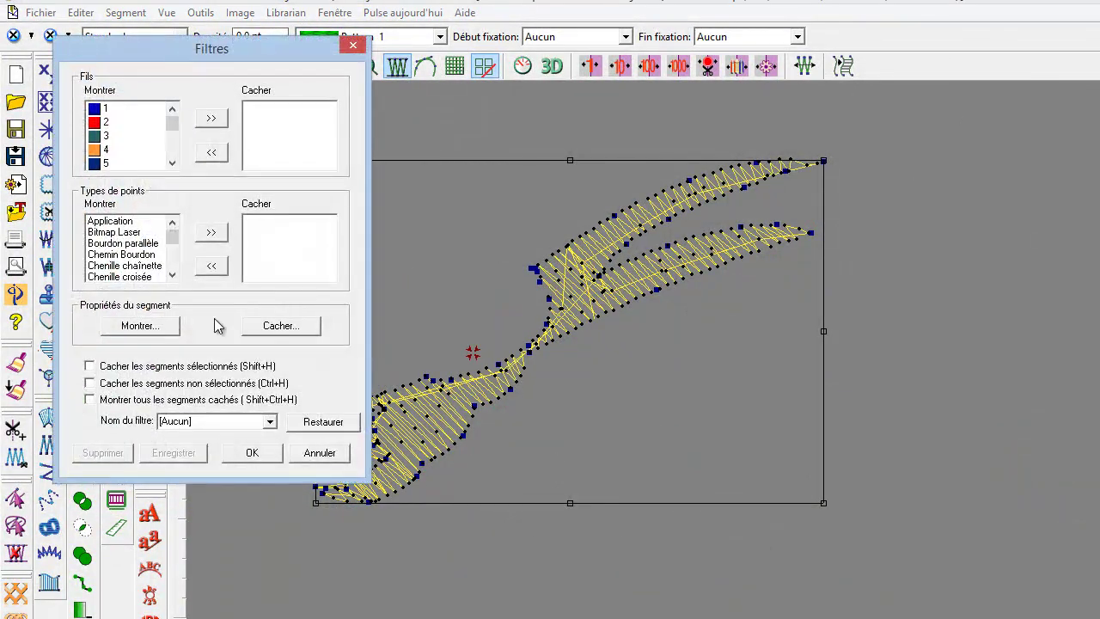
{"action": "left_click", "coordinate": [90, 400]}
{"action": "left_click", "coordinate": [252, 453]}
{"action": "left_click", "coordinate": [258, 214]}
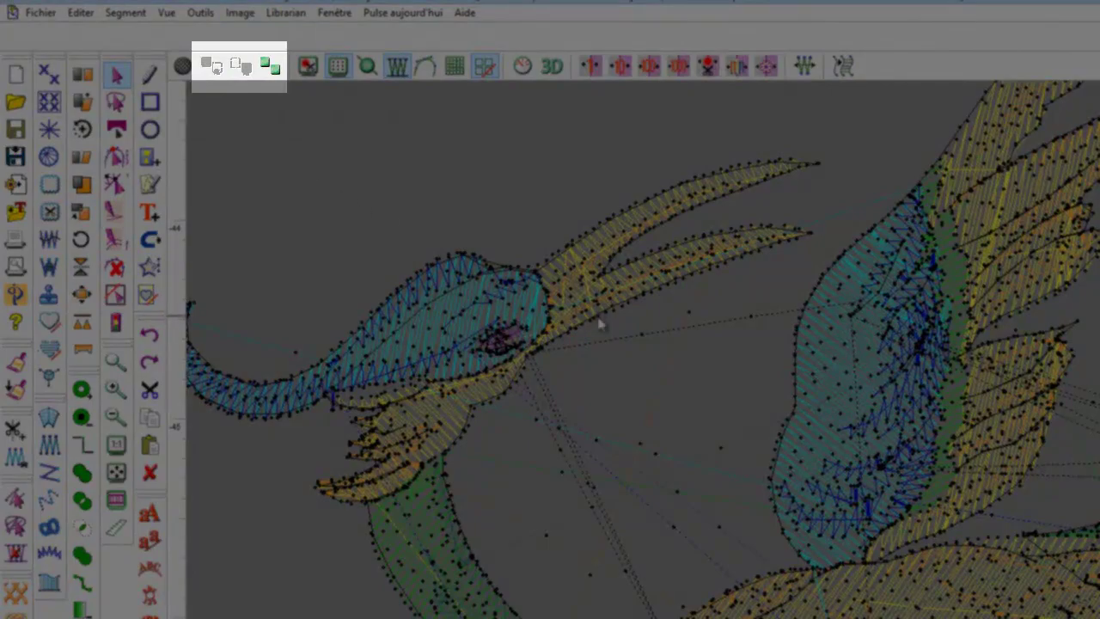
Step: Hide the yellow head segment with the direct hide-selected command, without the filter dialog, and show all hidden segments again
{"action": "left_click", "coordinate": [600, 323]}
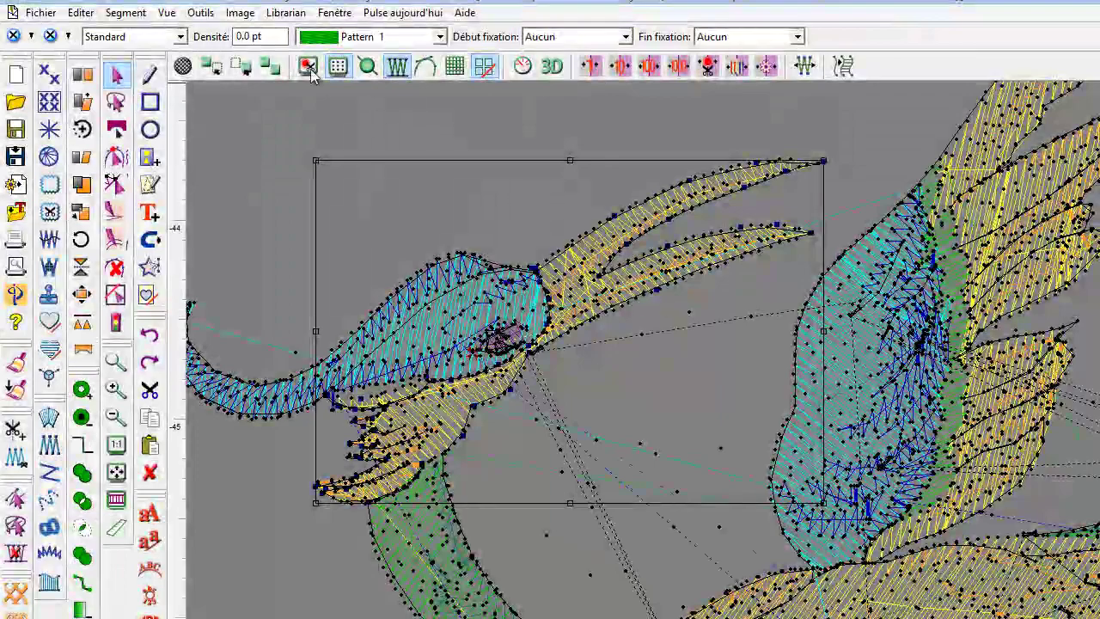
{"action": "left_click", "coordinate": [216, 69]}
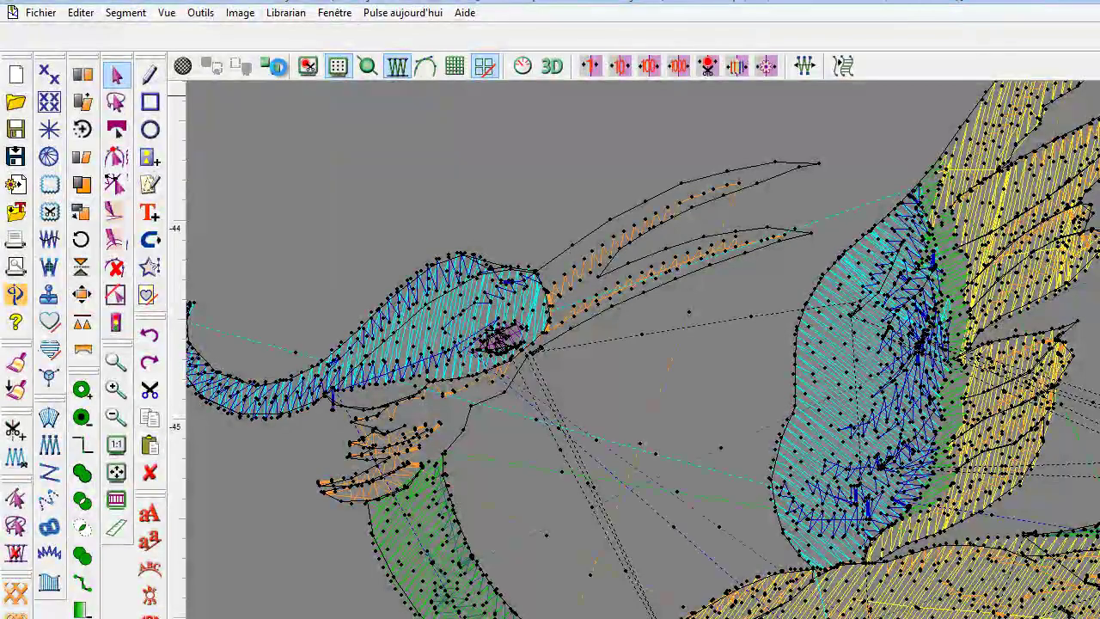
{"action": "left_click", "coordinate": [277, 69]}
{"action": "left_click", "coordinate": [273, 69]}
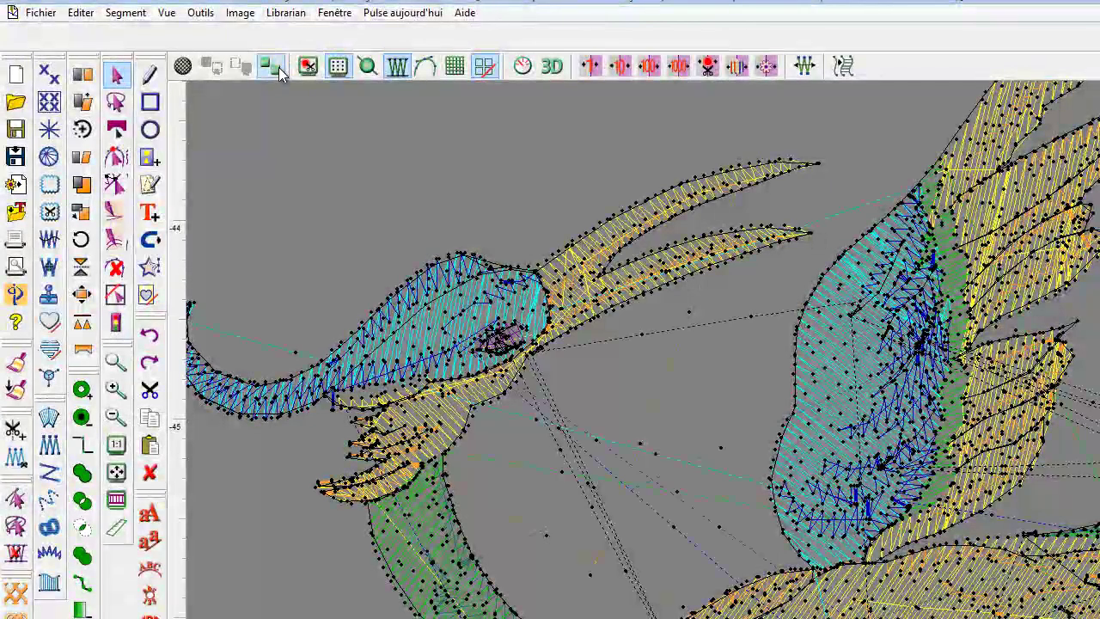
Step: Isolate the yellow head segment with the direct hide-unselected command, show all hidden segments again and deselect it
{"action": "left_click", "coordinate": [659, 300]}
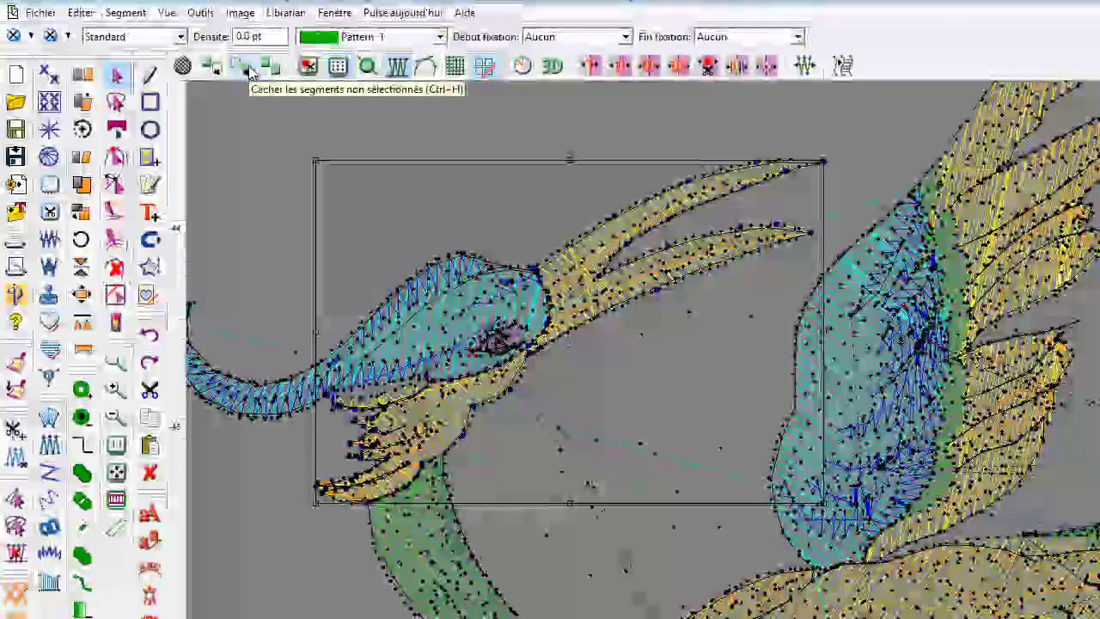
{"action": "left_click", "coordinate": [244, 67]}
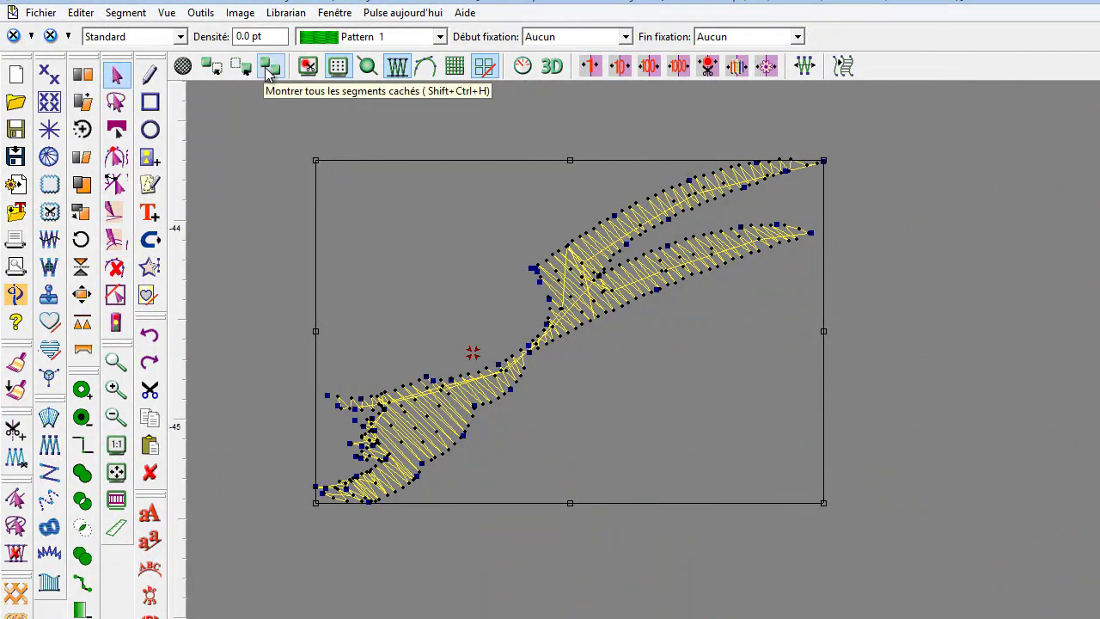
{"action": "left_click", "coordinate": [269, 72]}
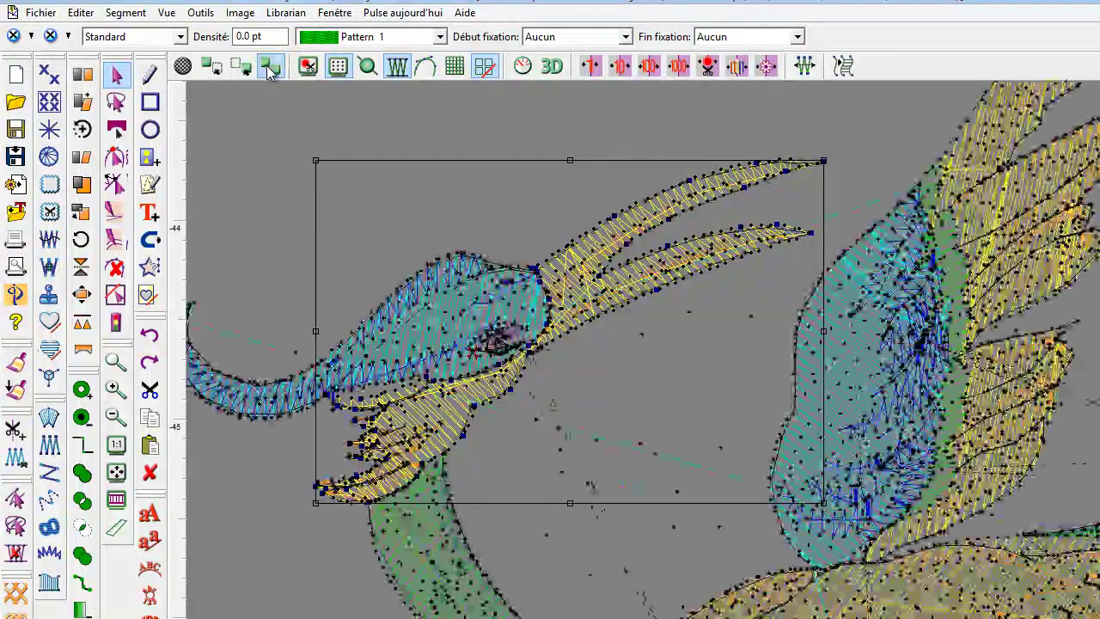
{"action": "left_click", "coordinate": [256, 124]}
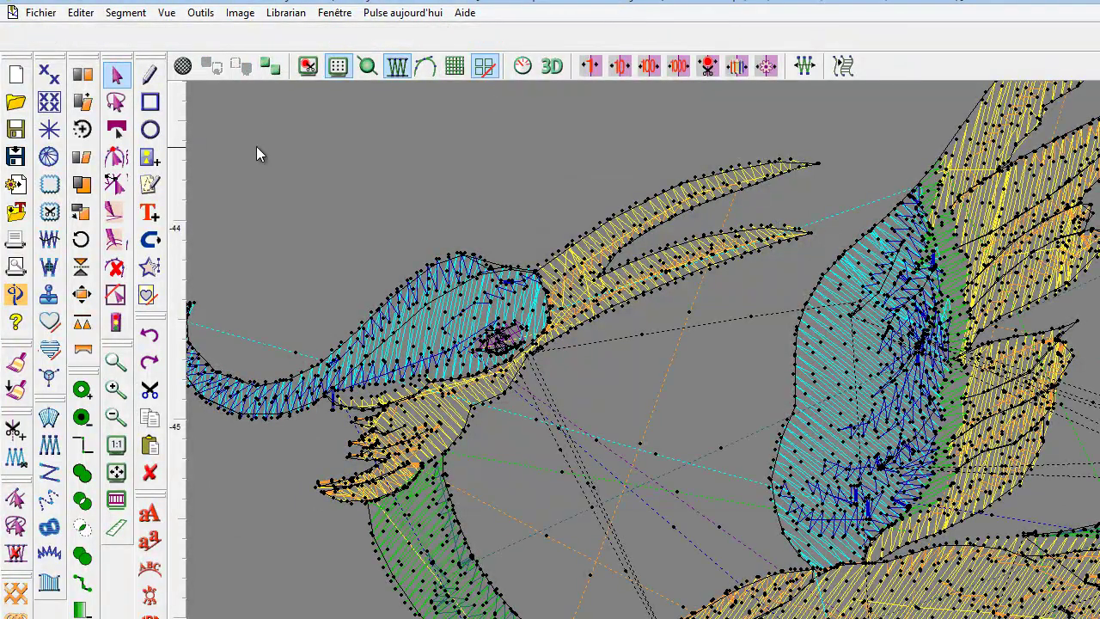
{"action": "left_click", "coordinate": [183, 69]}
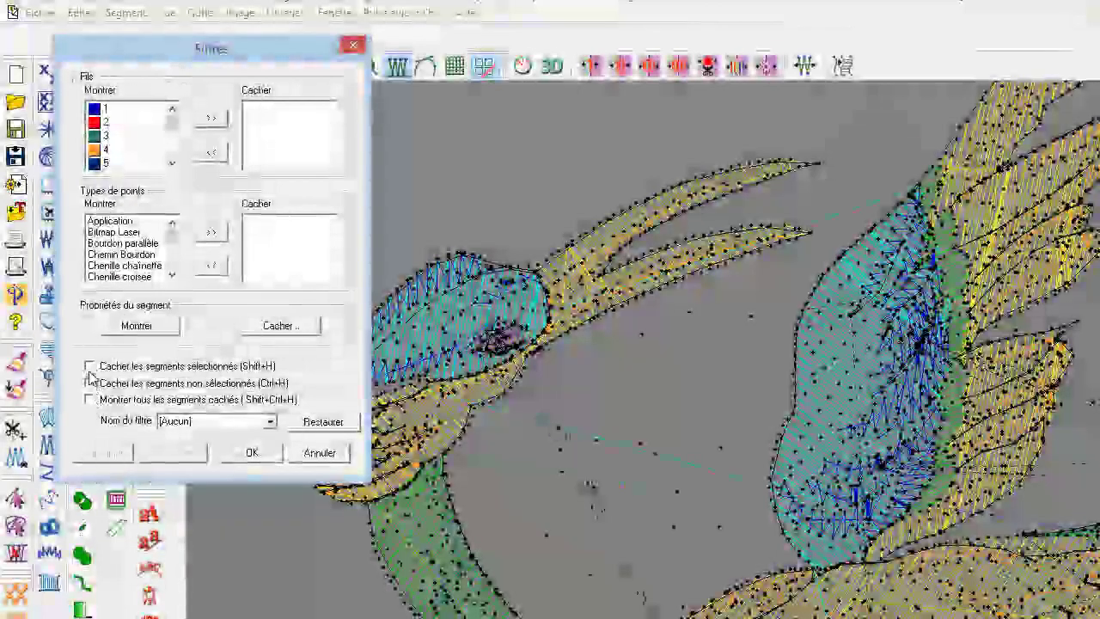
{"action": "left_click", "coordinate": [253, 453]}
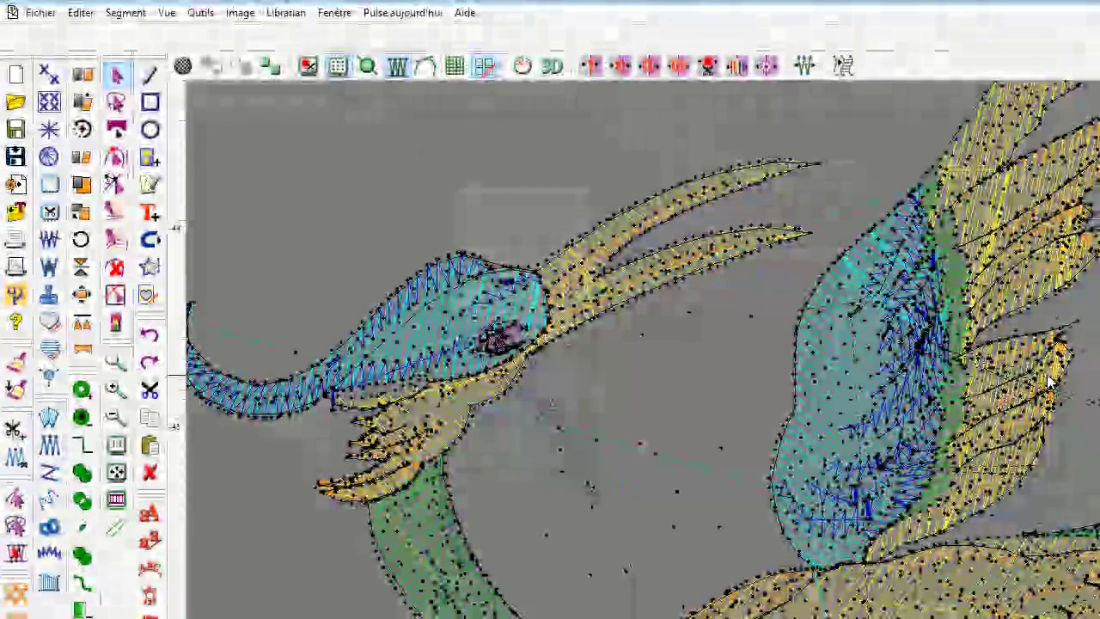
Step: Show the machine command symbols on the bird's blue body area and hide them again
{"action": "scroll", "coordinate": [1048, 383], "scroll_direction": "up", "scroll_amount": 1}
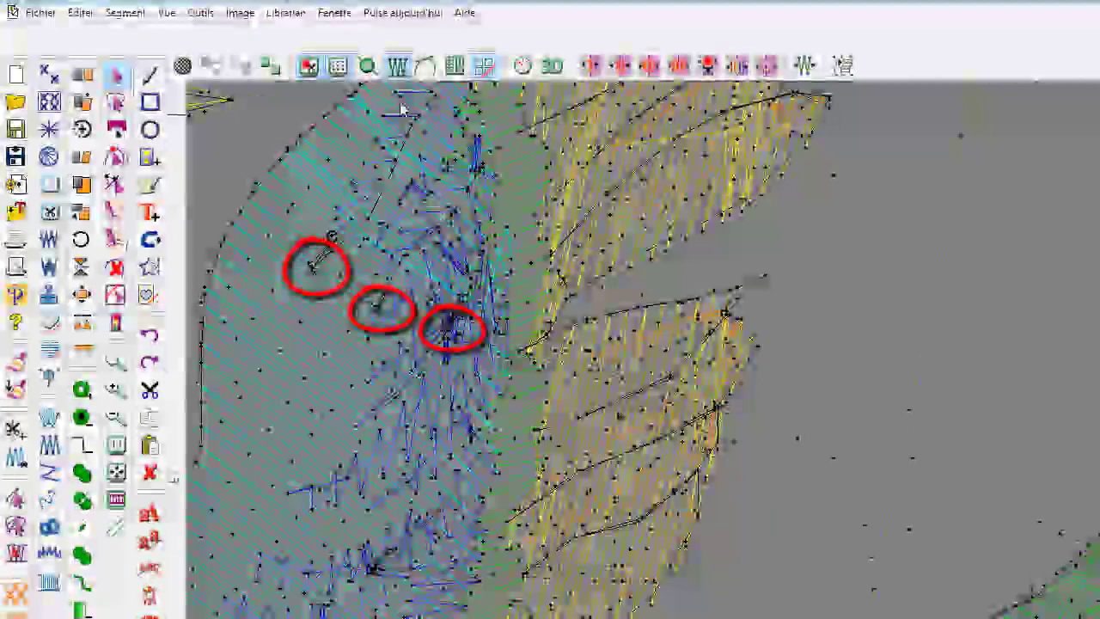
{"action": "left_click", "coordinate": [309, 67]}
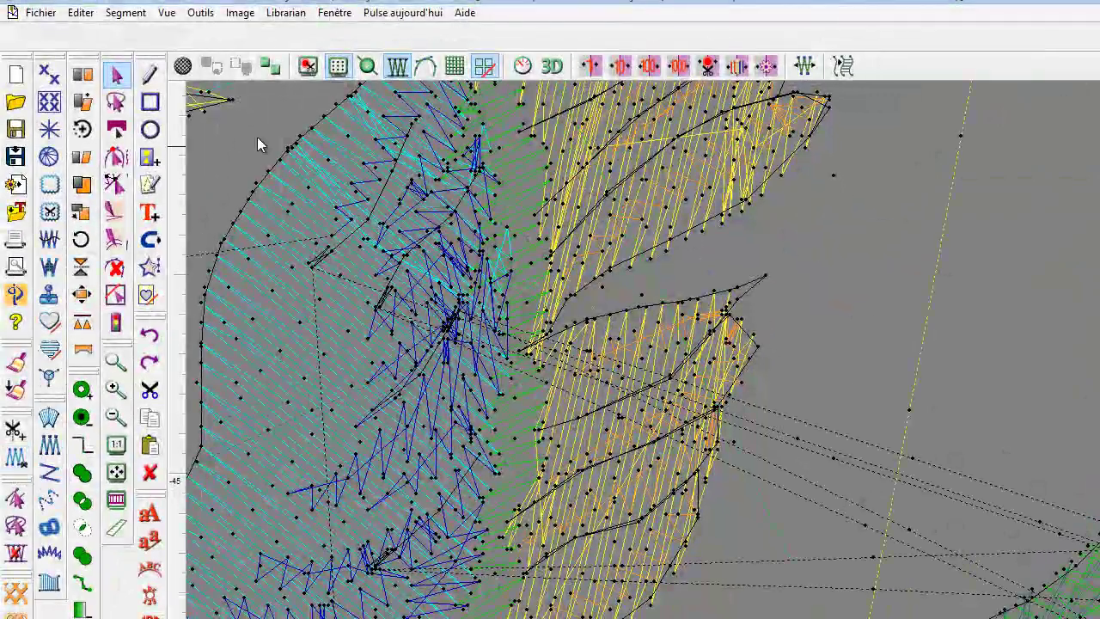
Step: Switch the stitch point display off and on several times, leaving the points hidden
{"action": "left_click", "coordinate": [338, 68]}
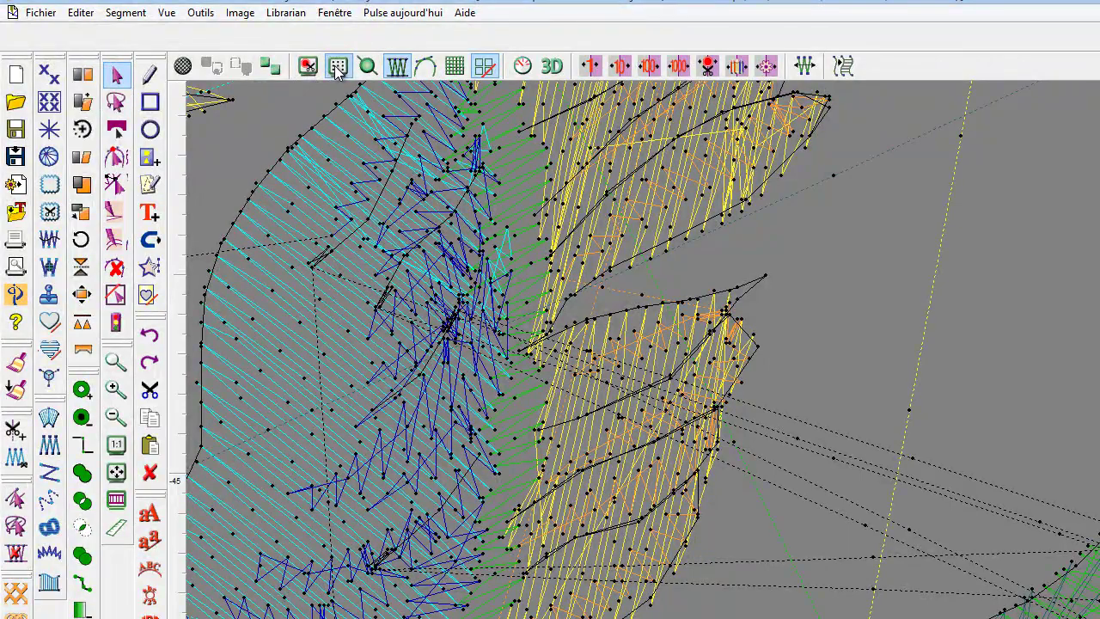
{"action": "left_click", "coordinate": [338, 68]}
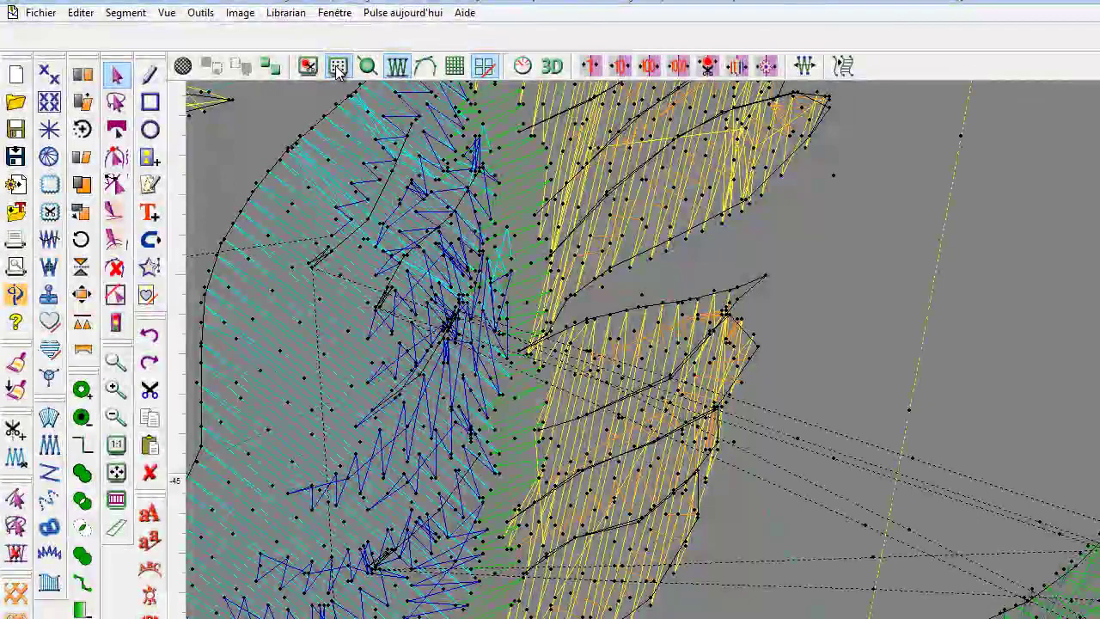
{"action": "left_click", "coordinate": [338, 68]}
{"action": "left_click", "coordinate": [338, 68]}
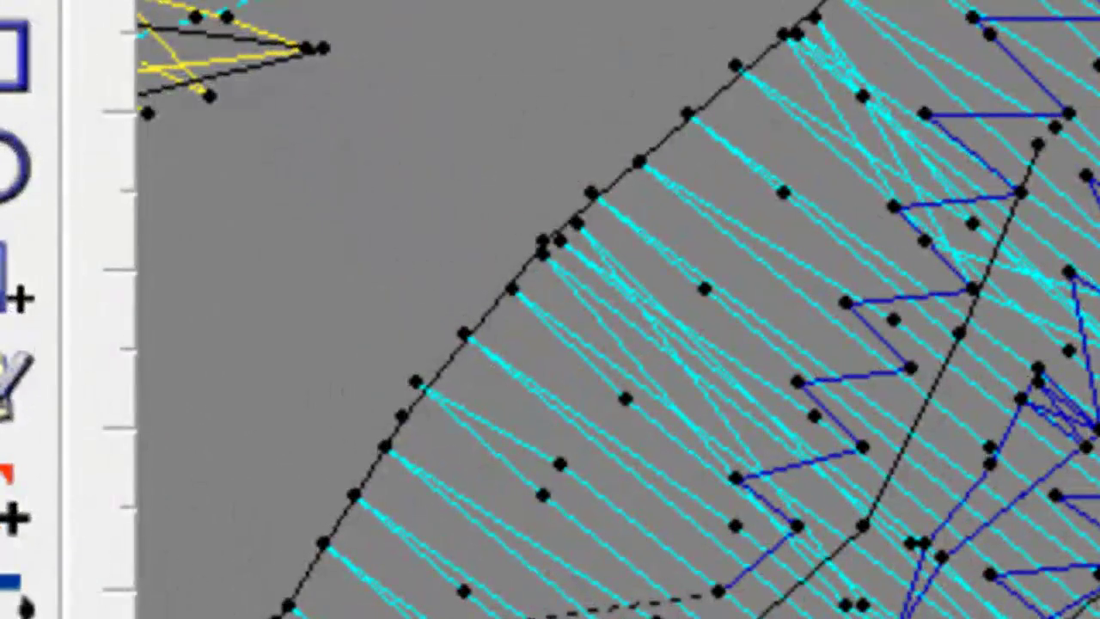
{"action": "left_click", "coordinate": [337, 68]}
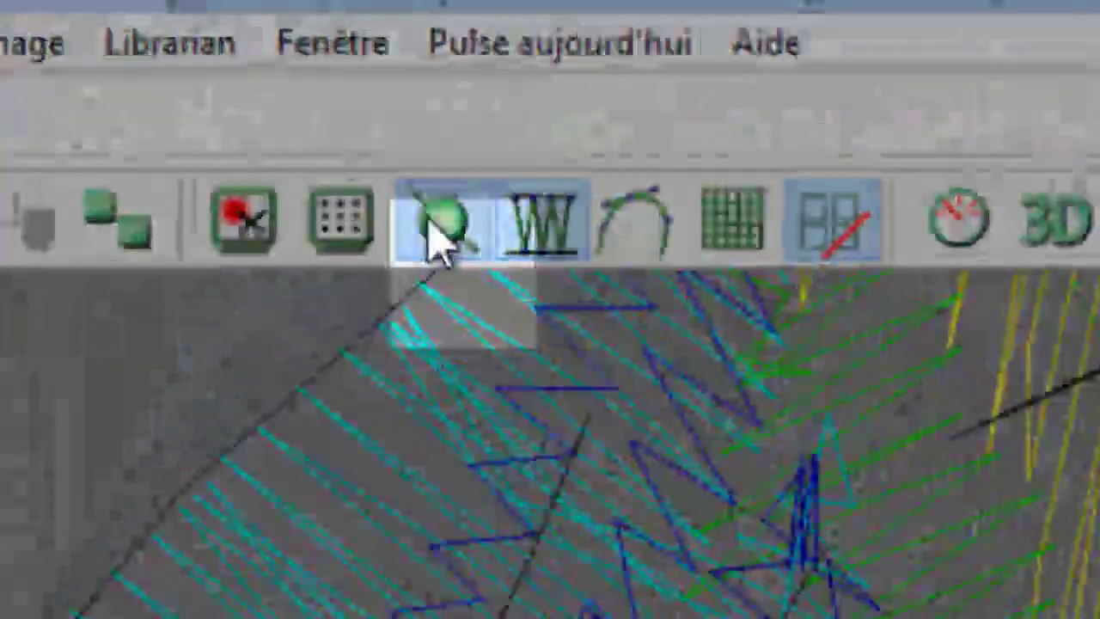
Step: Show the control points and the curved outlines of the selected segments around the bird's head
{"action": "left_click", "coordinate": [375, 82]}
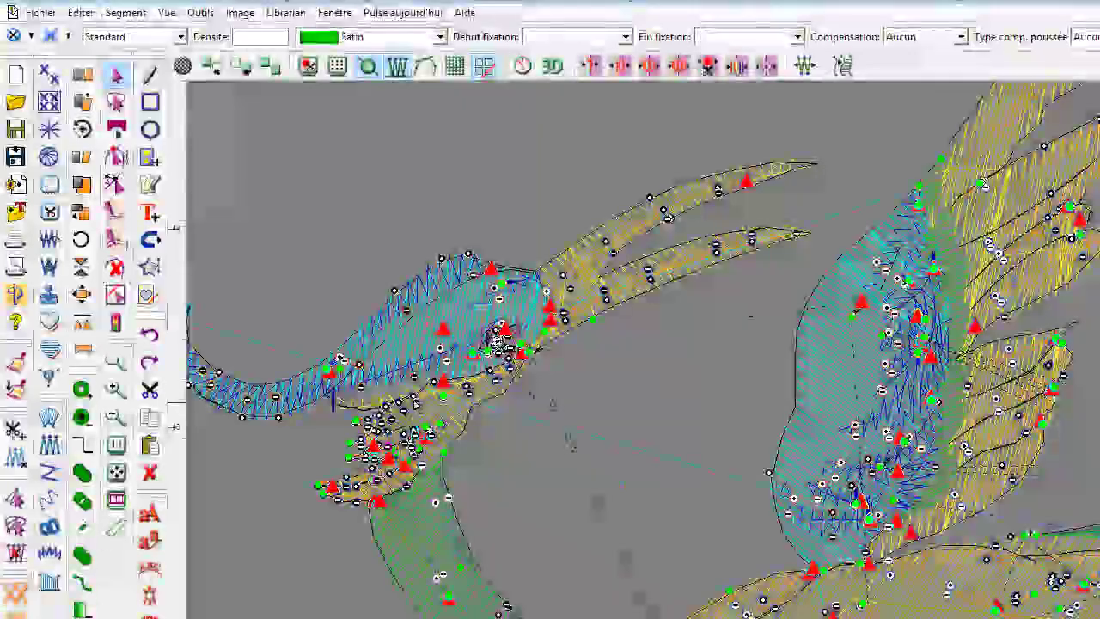
{"action": "scroll", "coordinate": [404, 357], "scroll_direction": "up", "scroll_amount": 1}
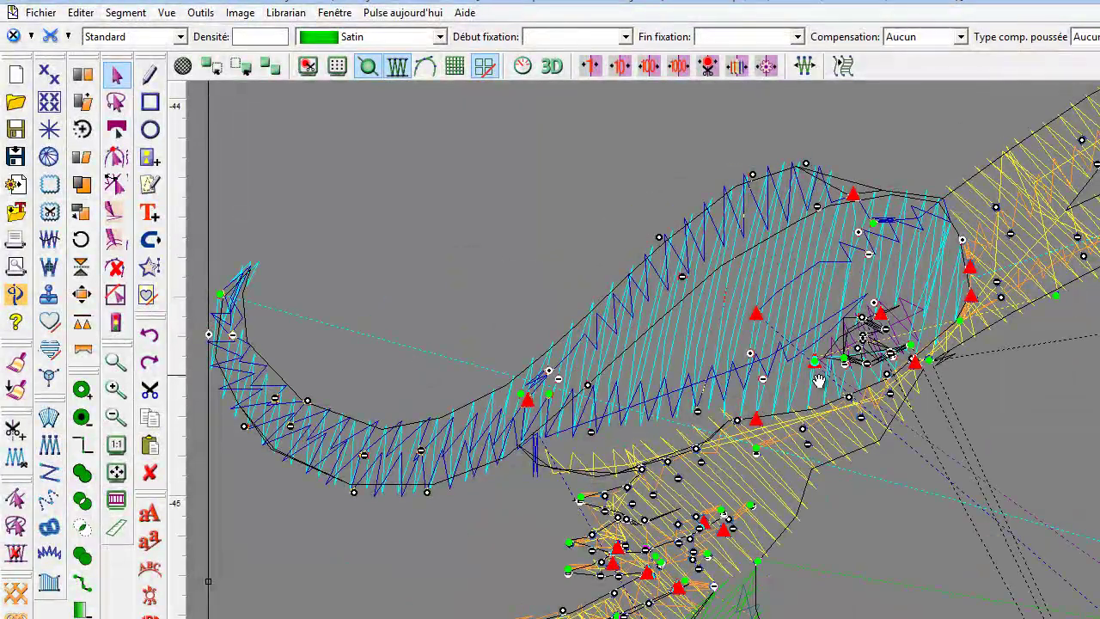
{"action": "scroll", "coordinate": [819, 381], "scroll_direction": "up", "scroll_amount": 1}
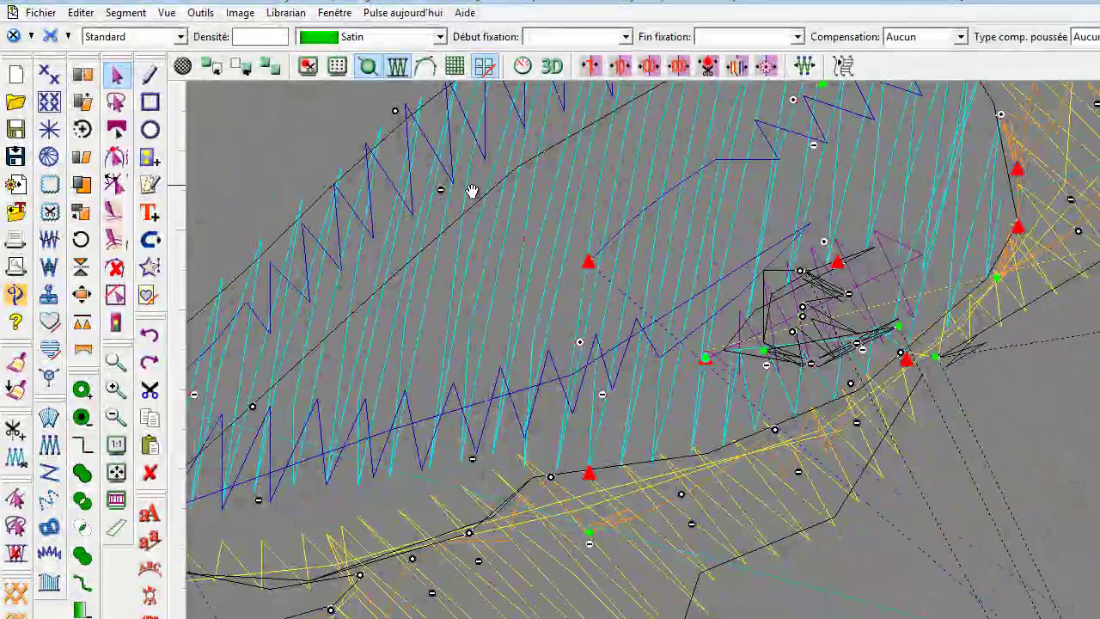
{"action": "left_click", "coordinate": [431, 74]}
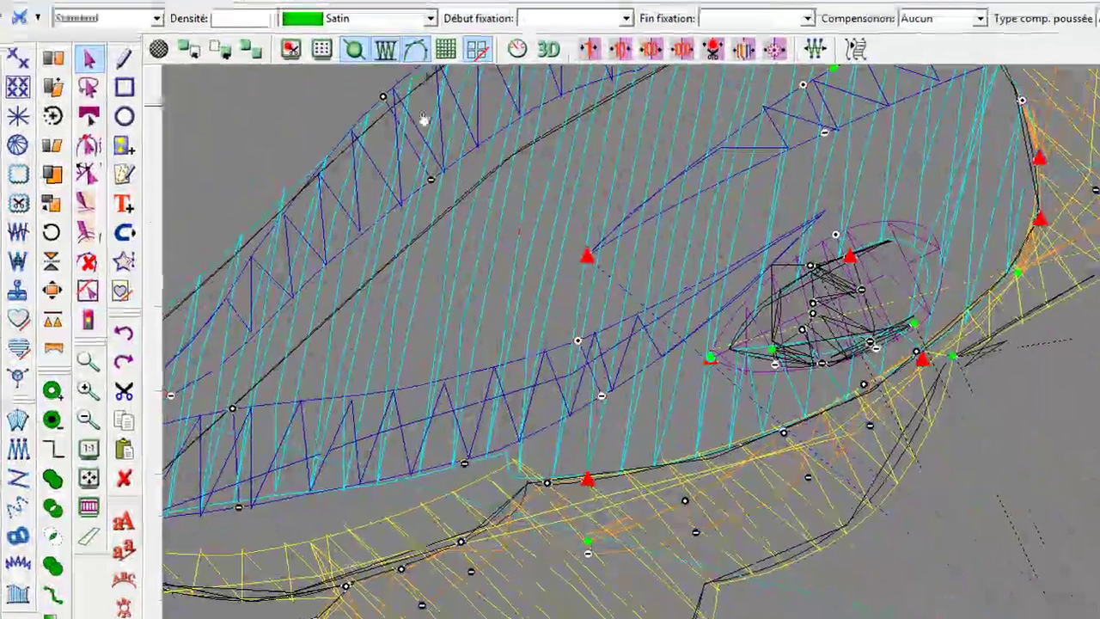
Step: Move the upper control point of the blue satin segment near the eye back and forth along its edge to change the stitch angle
{"action": "left_click", "coordinate": [481, 265]}
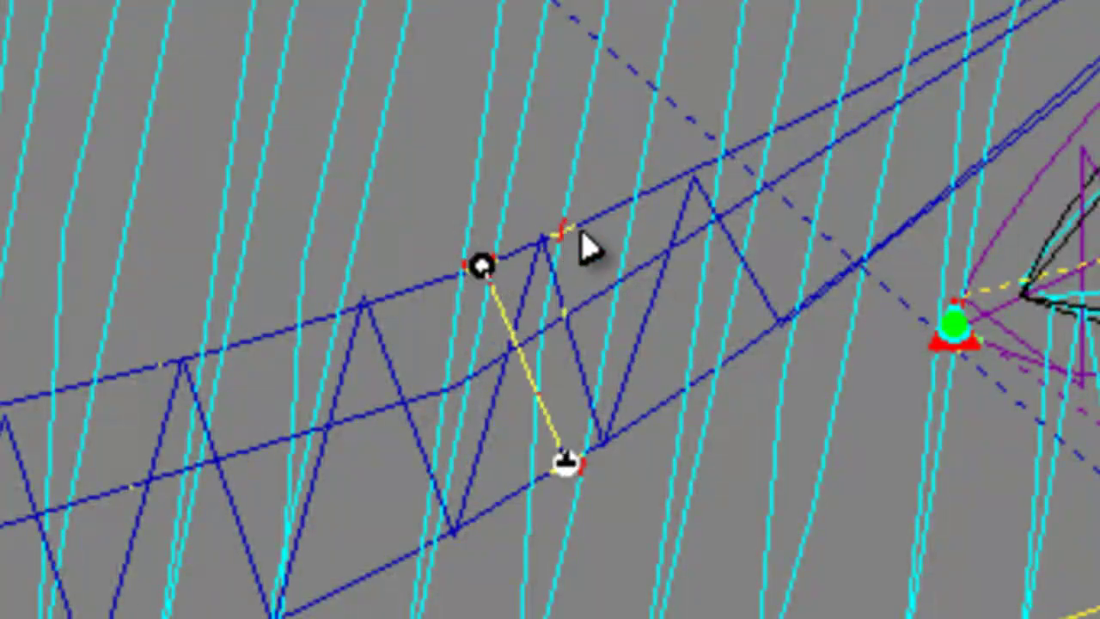
{"action": "left_click", "coordinate": [619, 215]}
{"action": "left_click", "coordinate": [612, 208]}
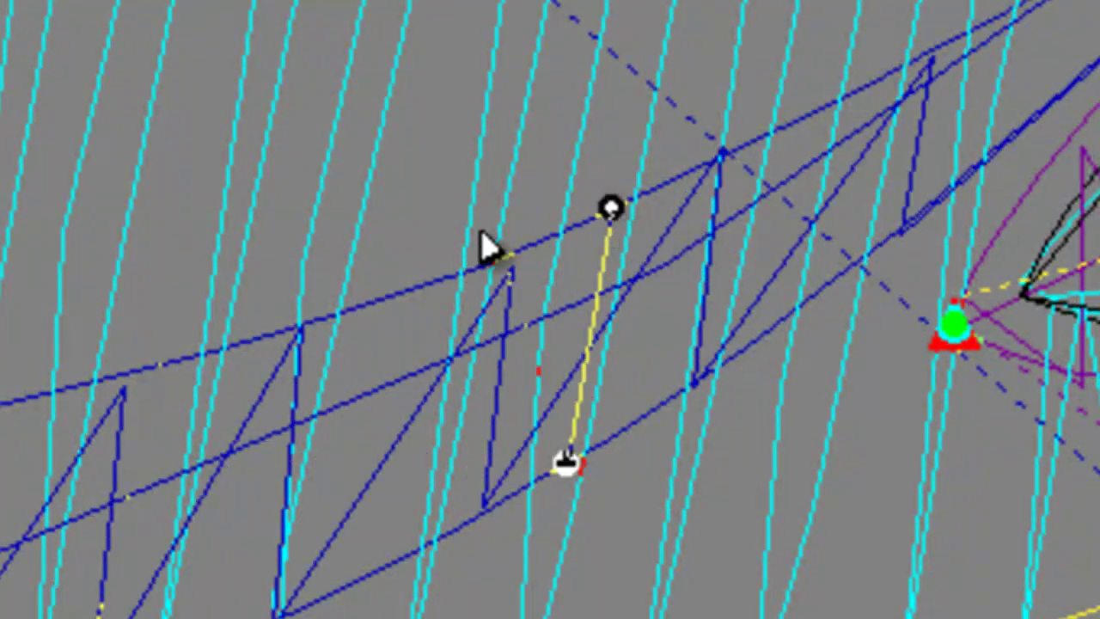
{"action": "left_click", "coordinate": [288, 333]}
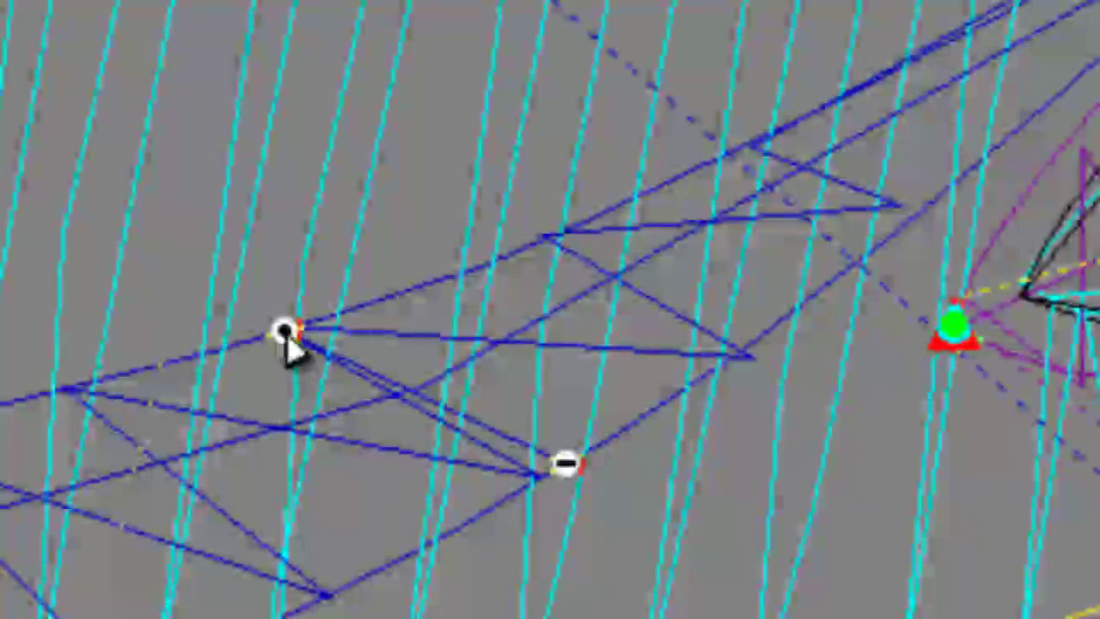
{"action": "left_click", "coordinate": [286, 333]}
{"action": "left_click", "coordinate": [444, 281]}
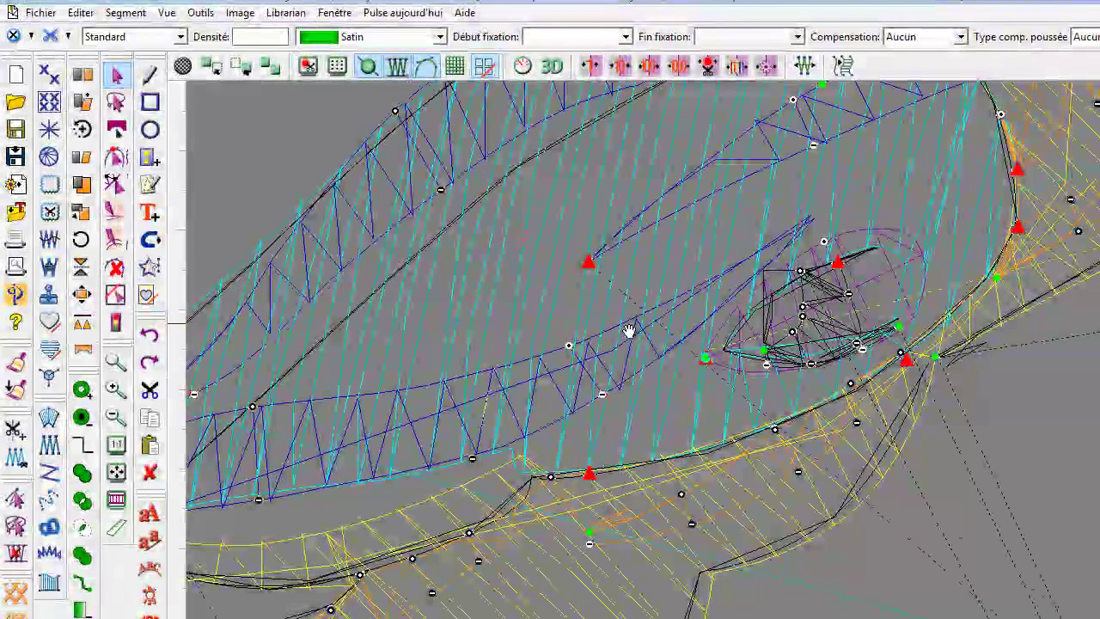
{"action": "left_click", "coordinate": [592, 539]}
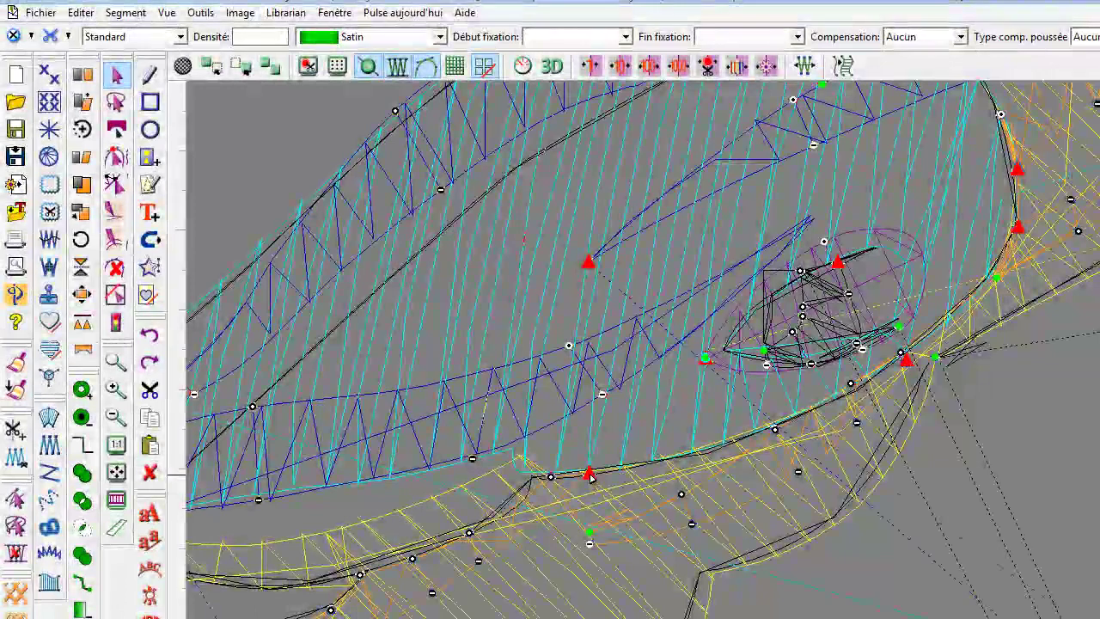
{"action": "left_click", "coordinate": [592, 478]}
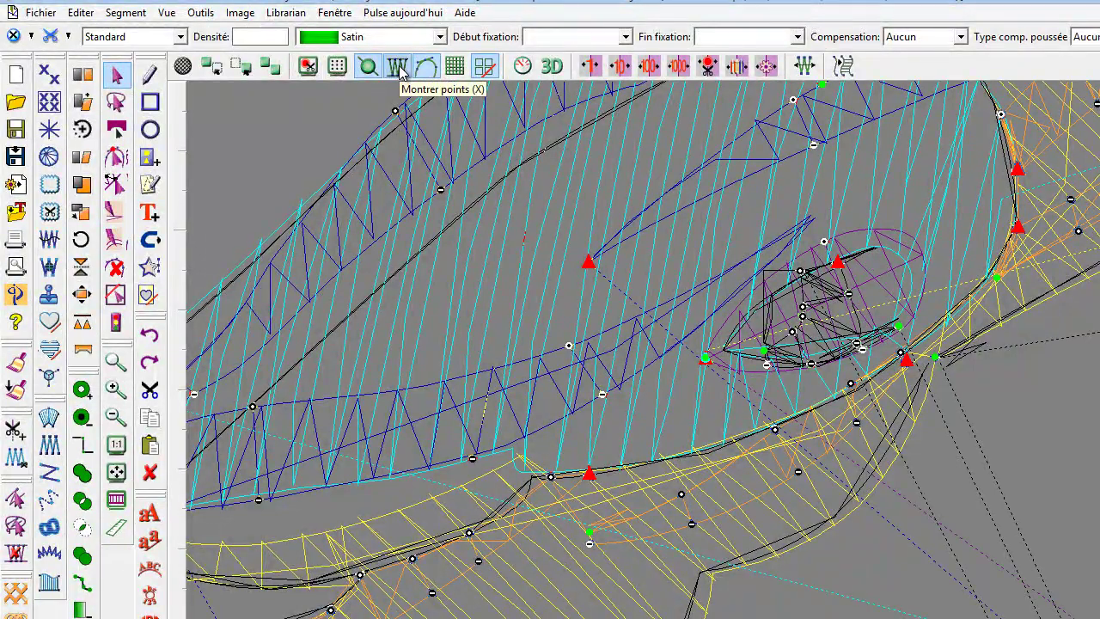
Step: Turn off the stitch display so that the bird's head shows only outlines and control points
{"action": "left_click", "coordinate": [397, 67]}
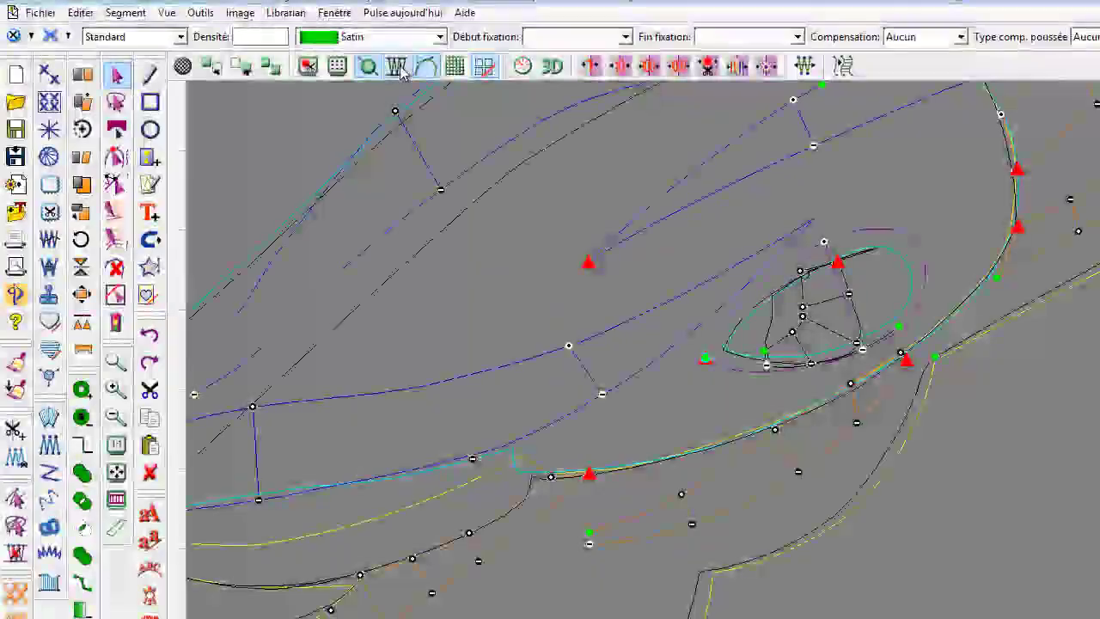
{"action": "scroll", "coordinate": [557, 368], "scroll_direction": "down", "scroll_amount": 2}
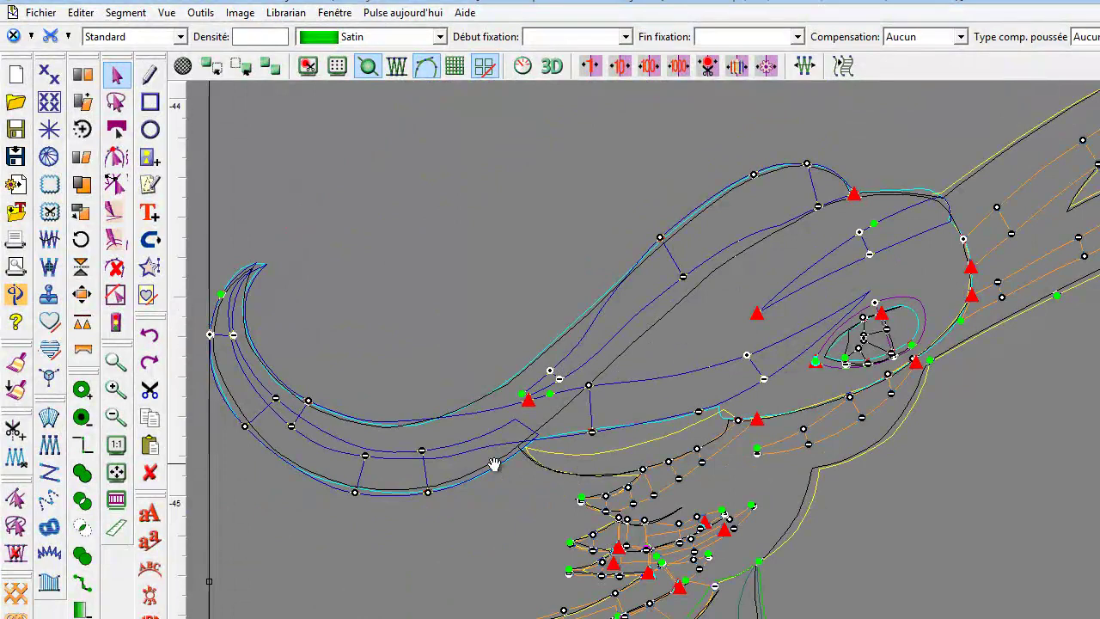
{"action": "scroll", "coordinate": [673, 358], "scroll_direction": "up", "scroll_amount": 2}
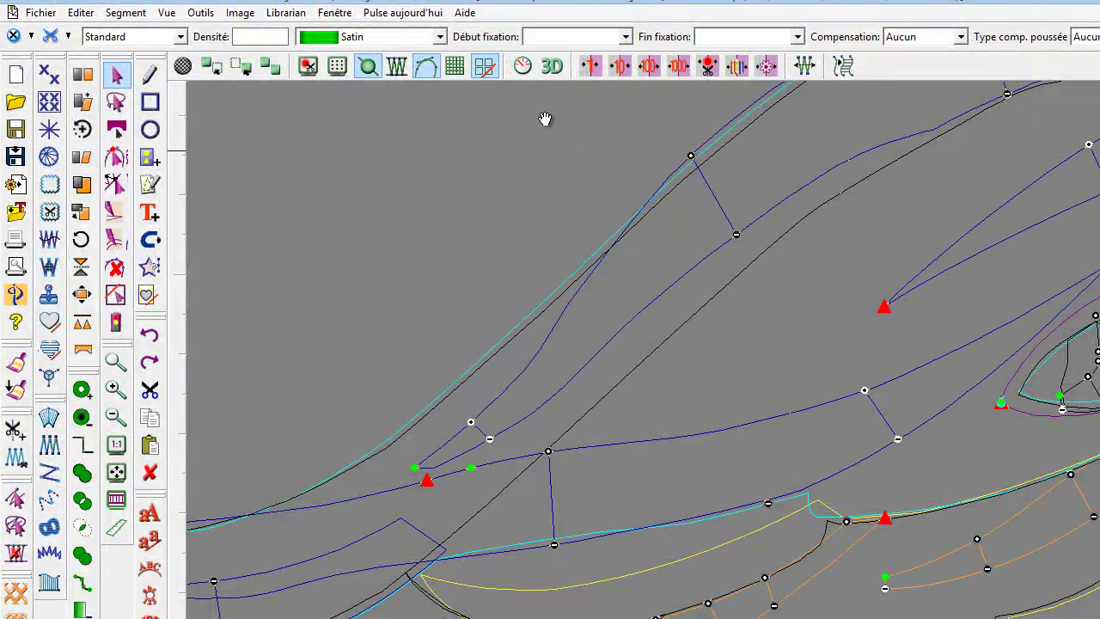
Step: Hide the curved outlines of the bird's head segments and show their stitches again, briefly toggling the stitch points
{"action": "left_click", "coordinate": [432, 75]}
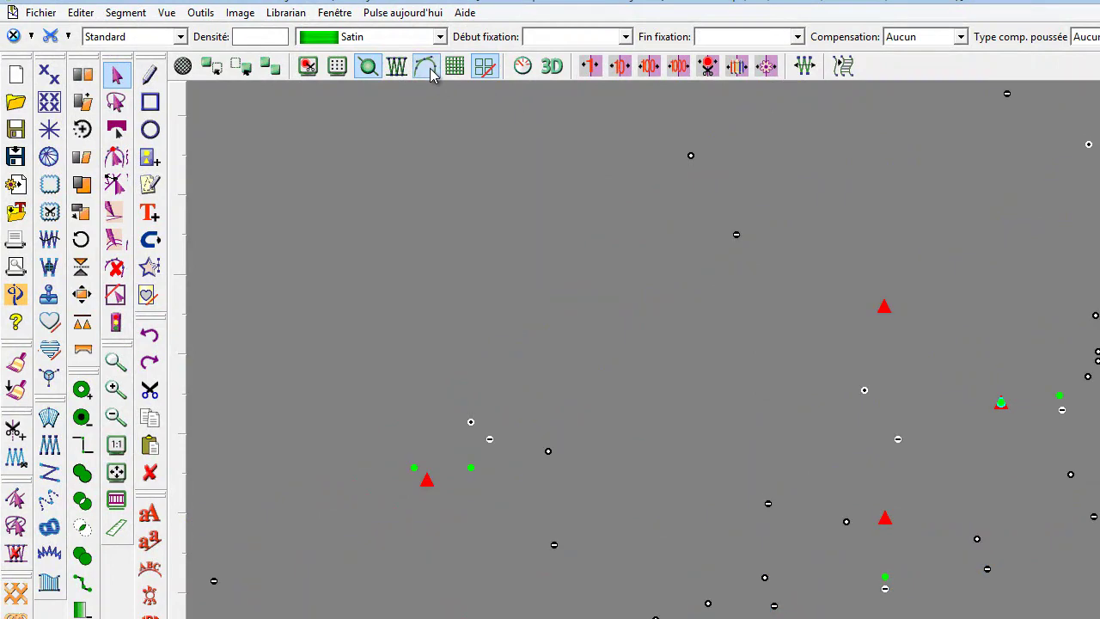
{"action": "left_click", "coordinate": [397, 69]}
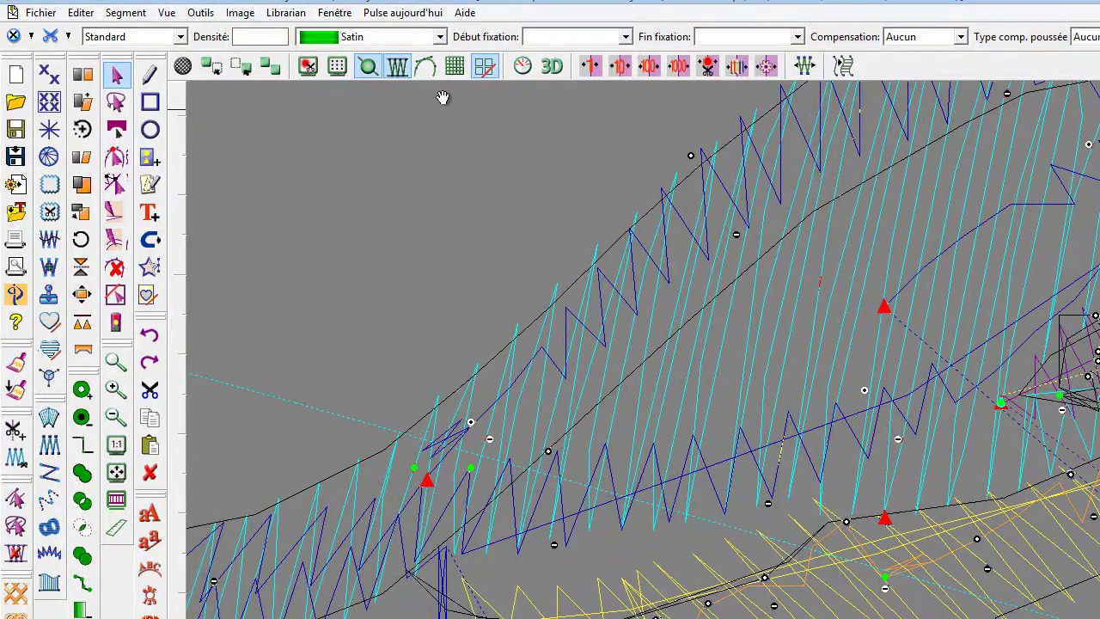
{"action": "left_click", "coordinate": [338, 68]}
{"action": "left_click", "coordinate": [339, 68]}
Step: Toggle the curved outlines on and off over the whole bird design and deselect all segments
{"action": "key", "text": "Escape"}
{"action": "scroll", "coordinate": [643, 405], "scroll_direction": "down", "scroll_amount": 4}
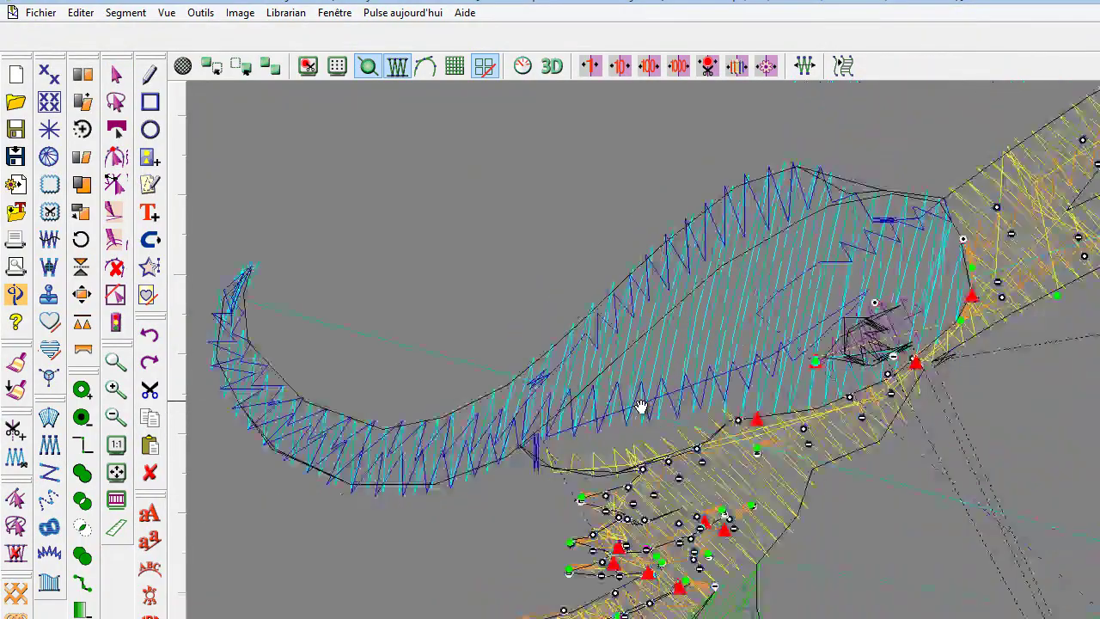
{"action": "key", "text": "Escape"}
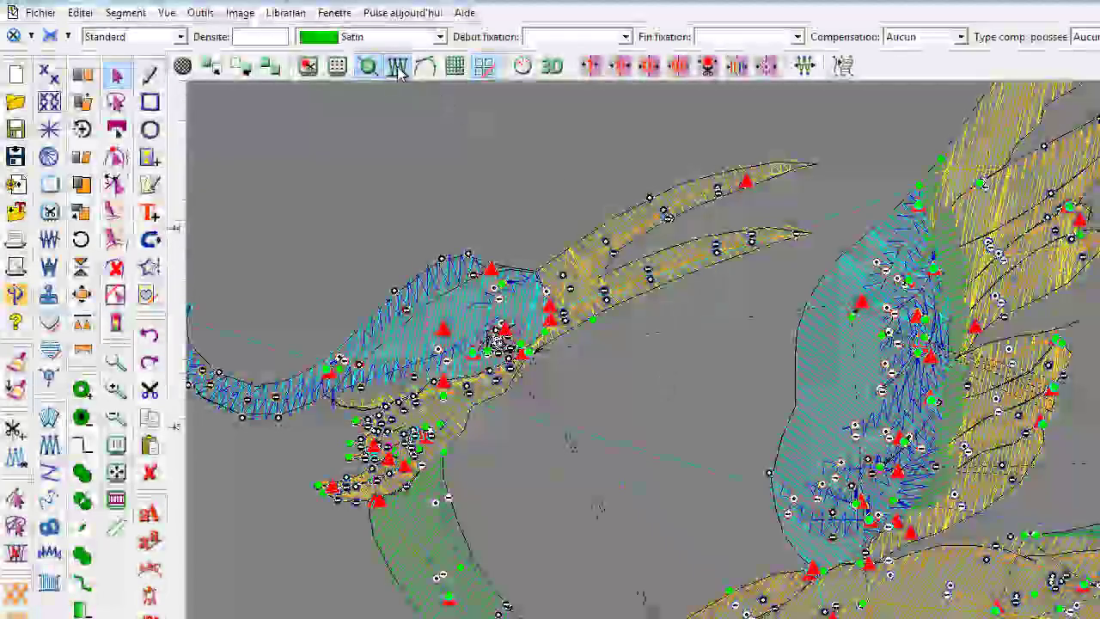
{"action": "left_click", "coordinate": [425, 68]}
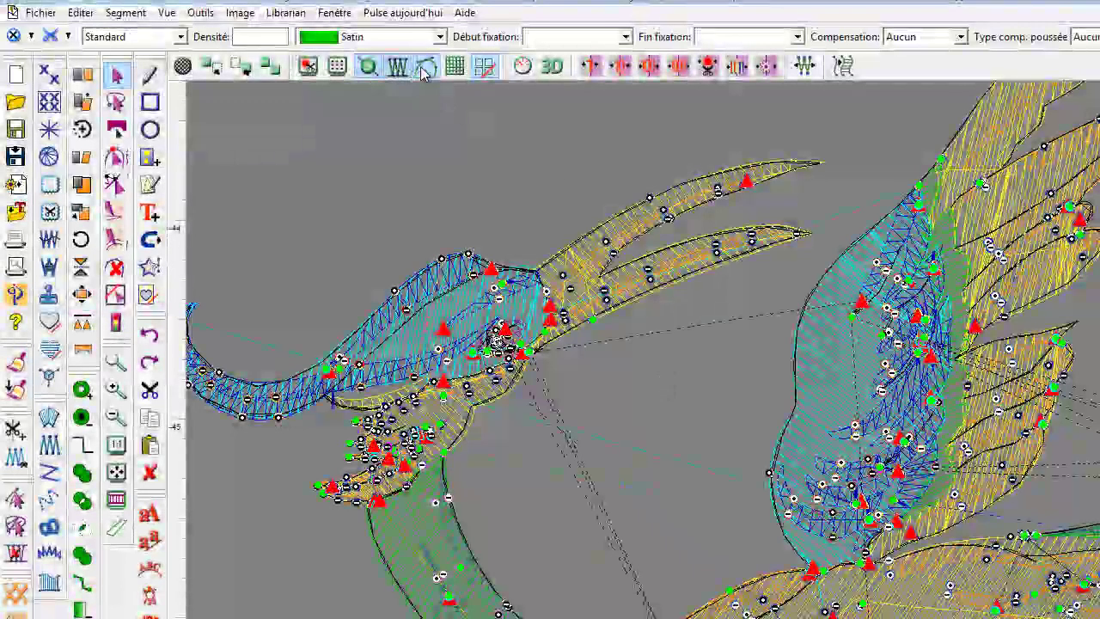
{"action": "left_click", "coordinate": [424, 68]}
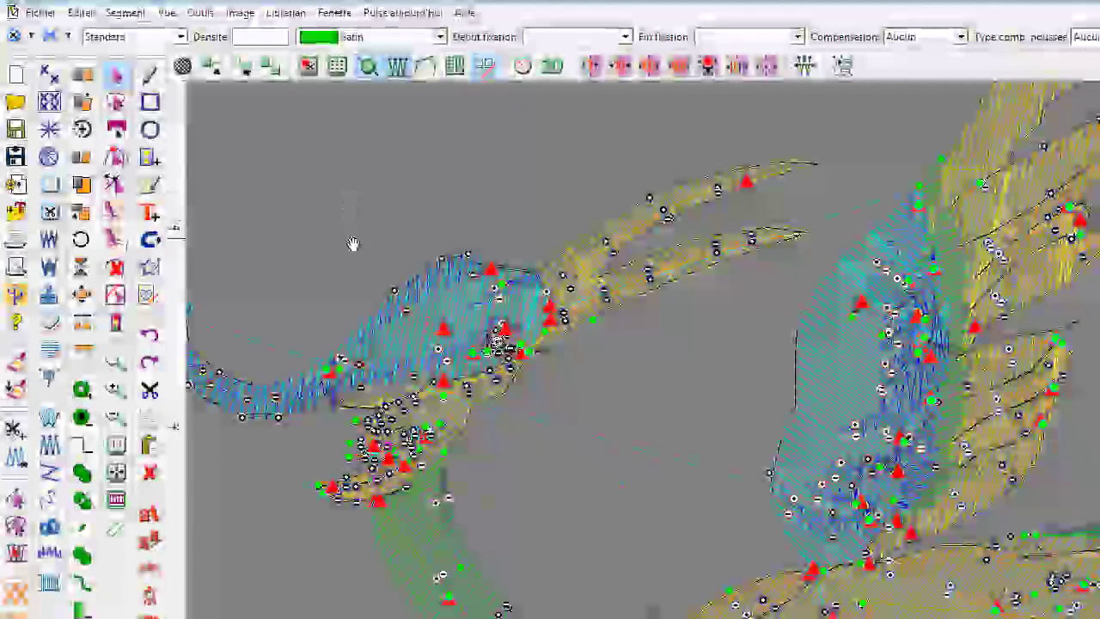
{"action": "scroll", "coordinate": [357, 423], "scroll_direction": "down", "scroll_amount": 1}
{"action": "left_click", "coordinate": [361, 422]}
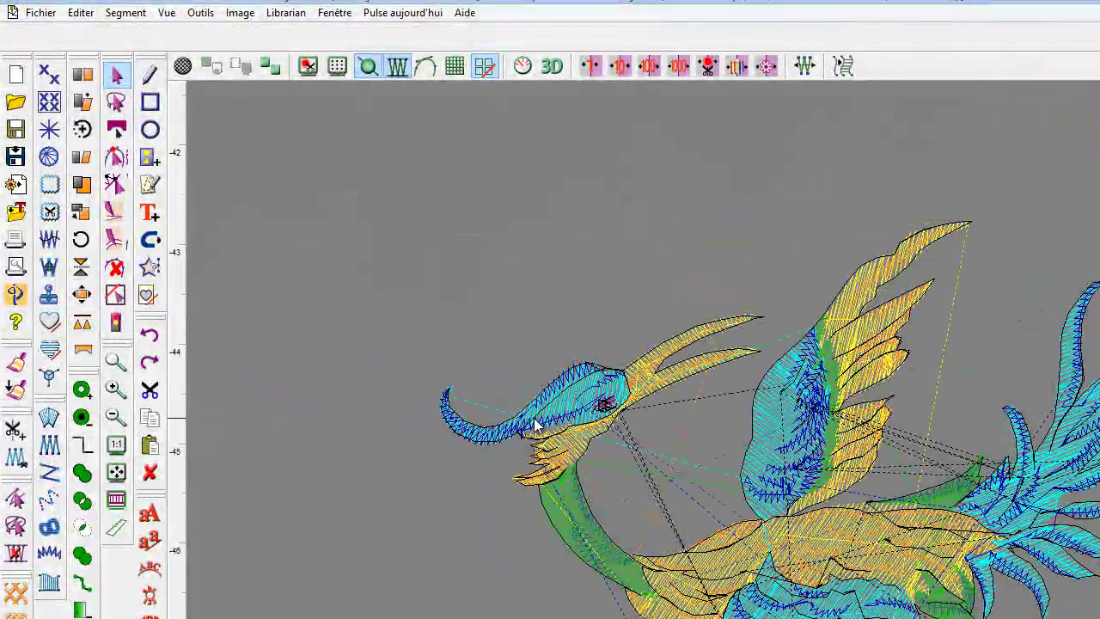
Step: Isolate the blue satin segment along the beak by hiding all other segments, with its outlines and stitch points shown
{"action": "scroll", "coordinate": [531, 418], "scroll_direction": "up", "scroll_amount": 1}
{"action": "scroll", "coordinate": [692, 430], "scroll_direction": "up", "scroll_amount": 1}
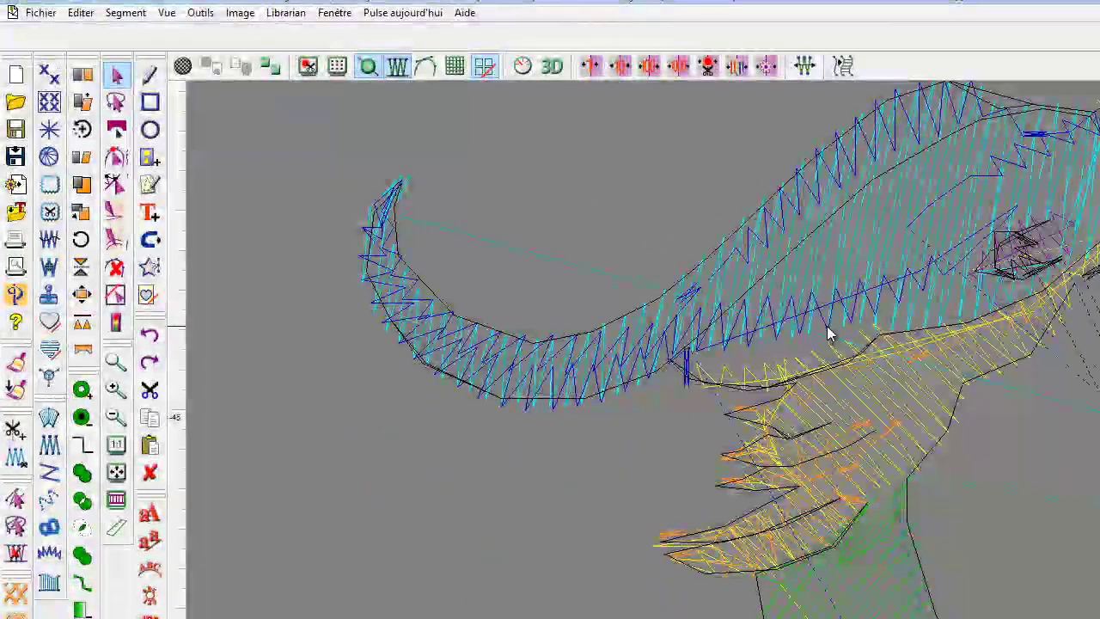
{"action": "left_click", "coordinate": [830, 335]}
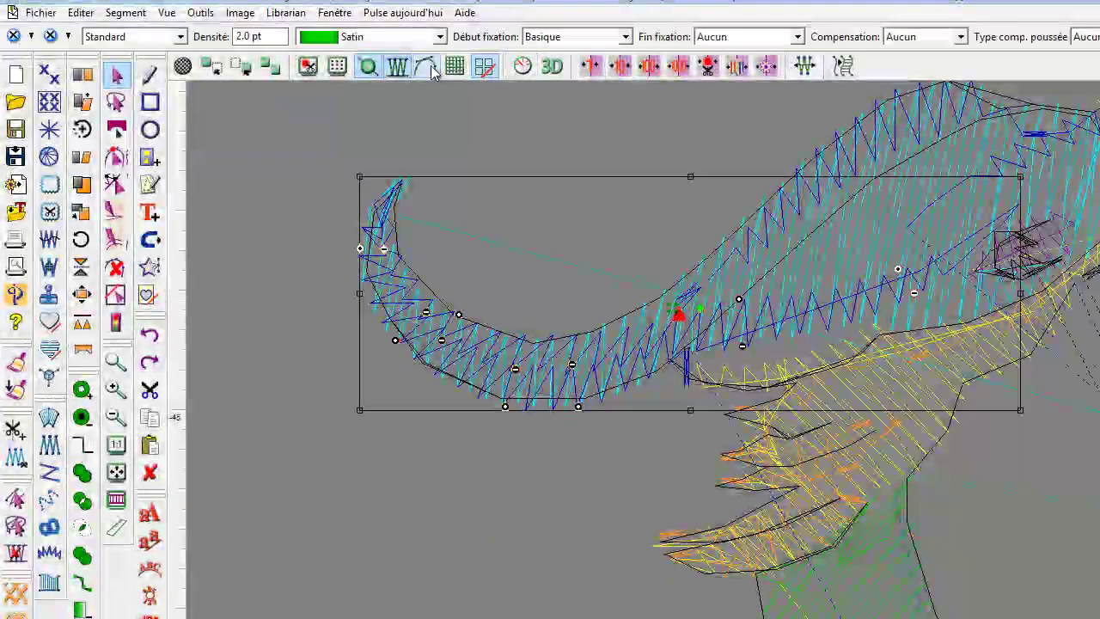
{"action": "left_click", "coordinate": [241, 66]}
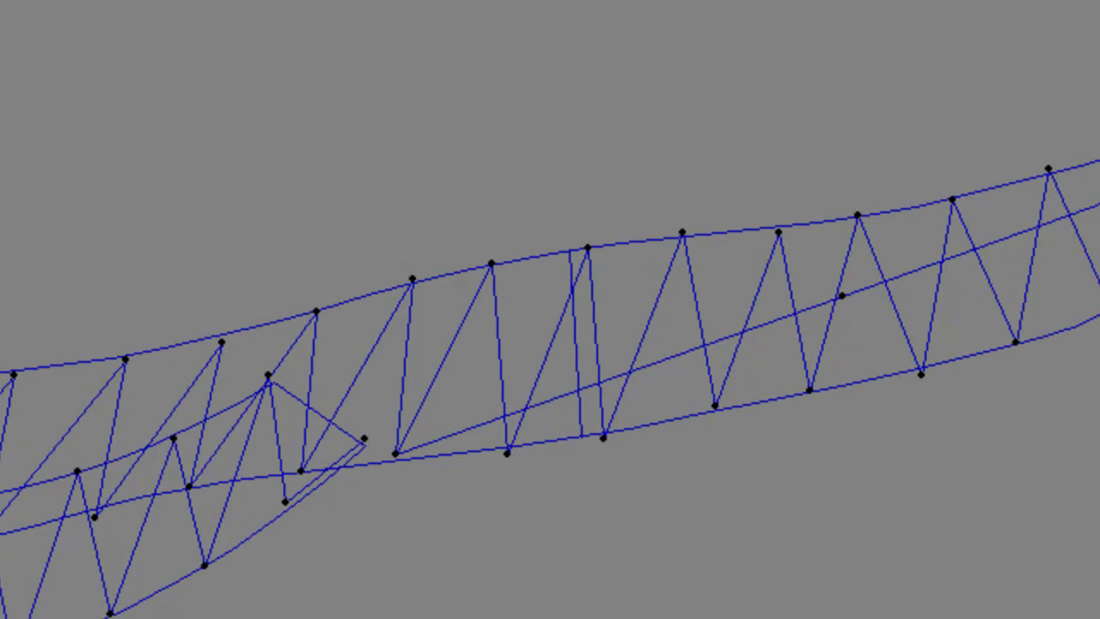
Step: Hide the stitches of the isolated satin segment and select it to show its outlines with control points
{"action": "left_click", "coordinate": [396, 64]}
{"action": "scroll", "coordinate": [595, 325], "scroll_direction": "down", "scroll_amount": 2}
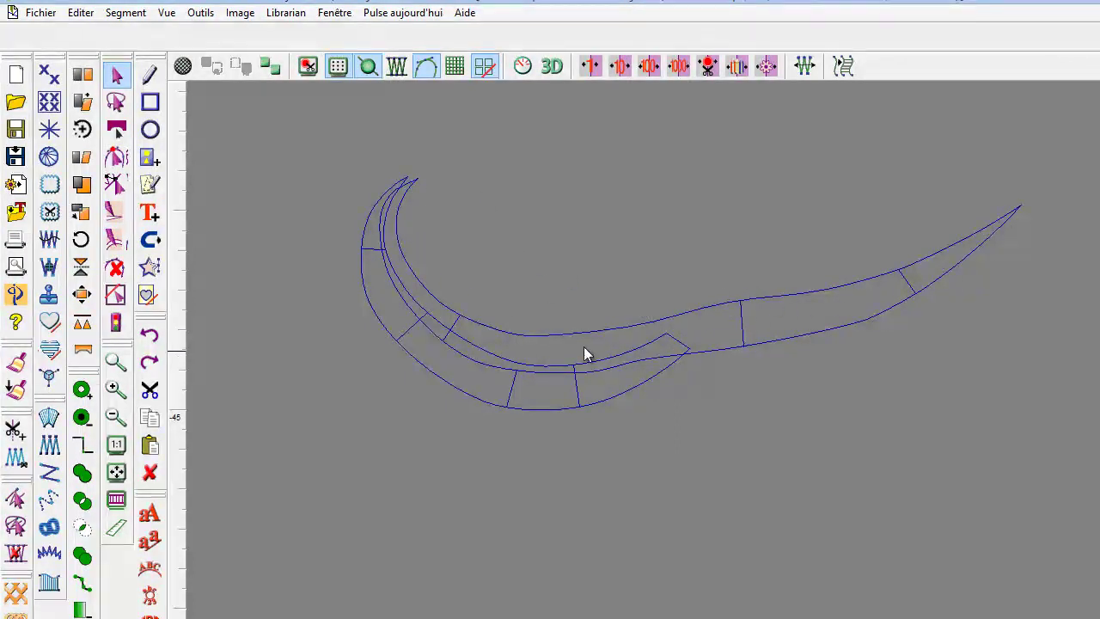
{"action": "left_click", "coordinate": [663, 322]}
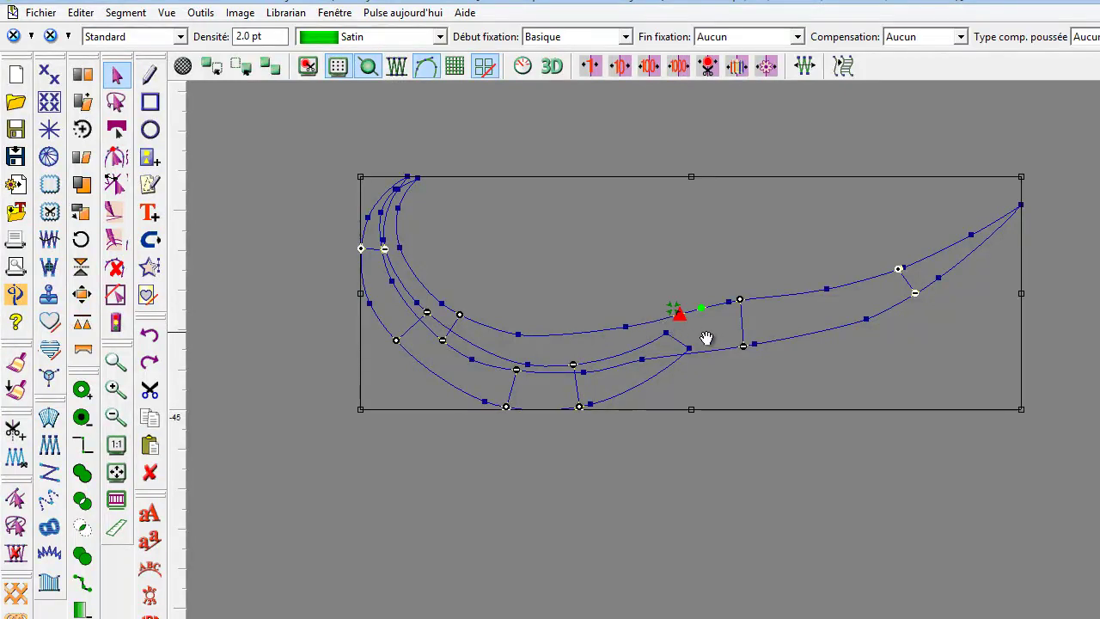
Step: Display the satin segment's stitches instead of its outlines, toggle the stitch display off and on, and deselect the segment
{"action": "left_click", "coordinate": [398, 69]}
{"action": "left_click", "coordinate": [427, 71]}
{"action": "scroll", "coordinate": [696, 315], "scroll_direction": "up", "scroll_amount": 1}
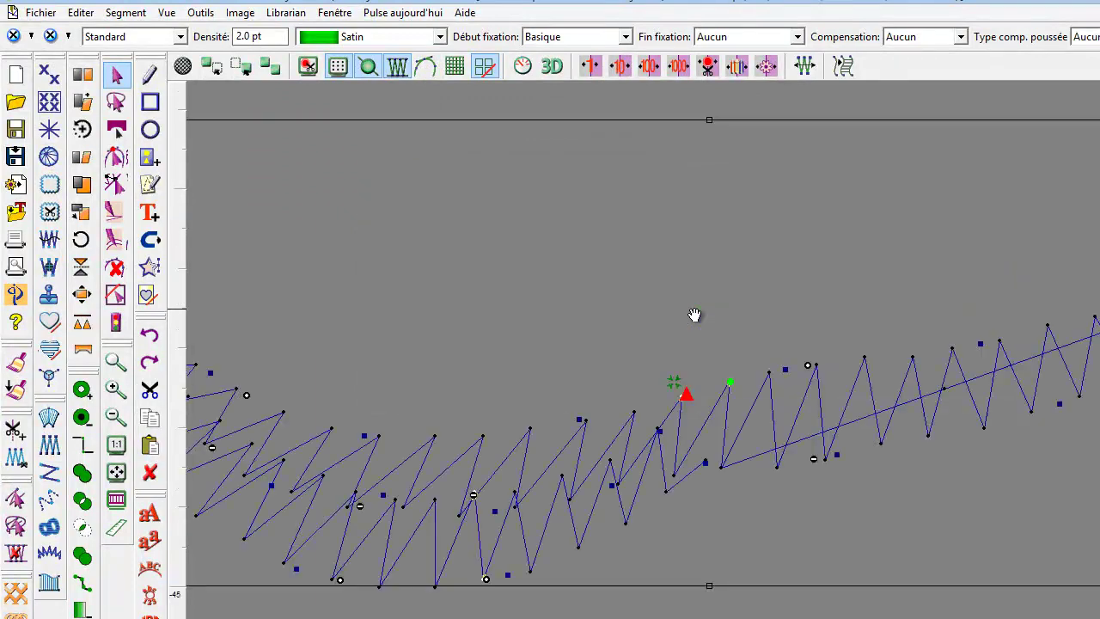
{"action": "left_click", "coordinate": [398, 67]}
{"action": "left_click", "coordinate": [398, 68]}
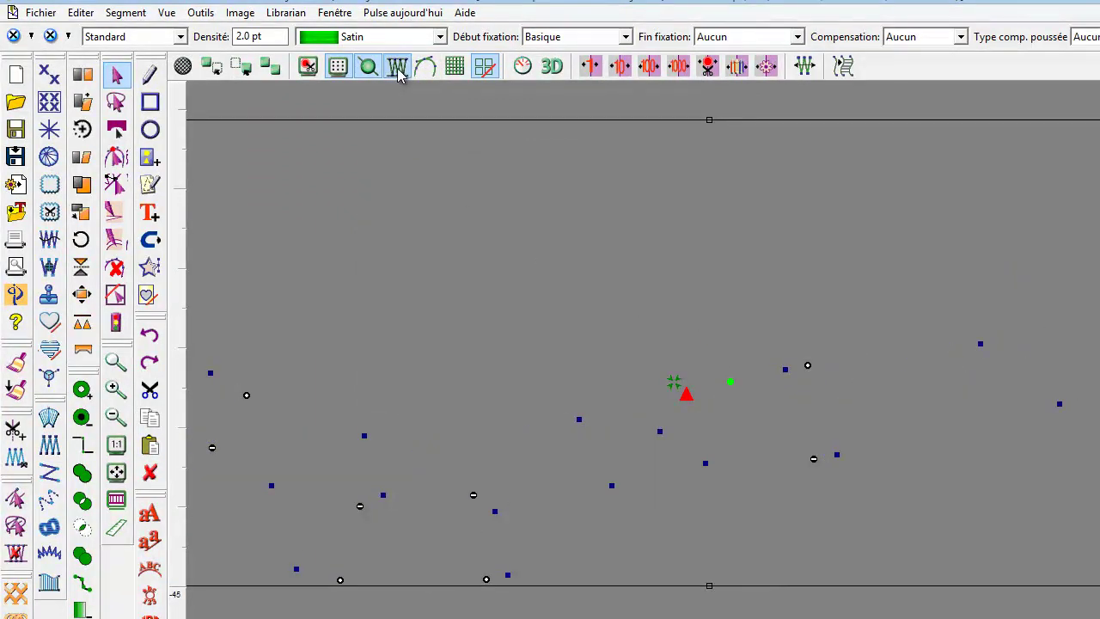
{"action": "scroll", "coordinate": [668, 314], "scroll_direction": "down", "scroll_amount": 1}
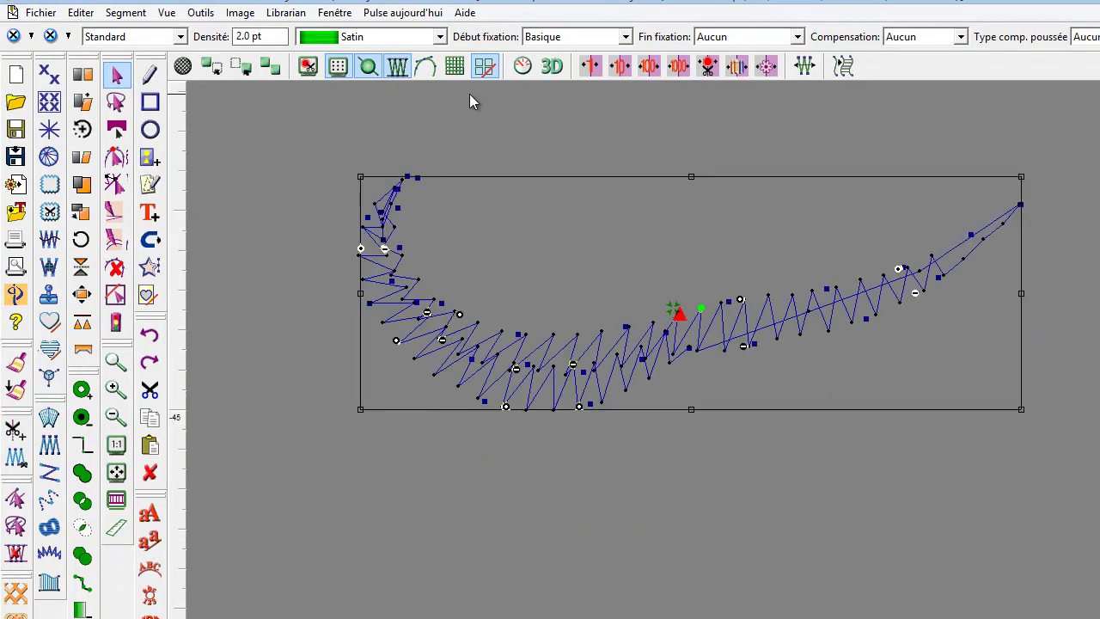
{"action": "left_click", "coordinate": [416, 97]}
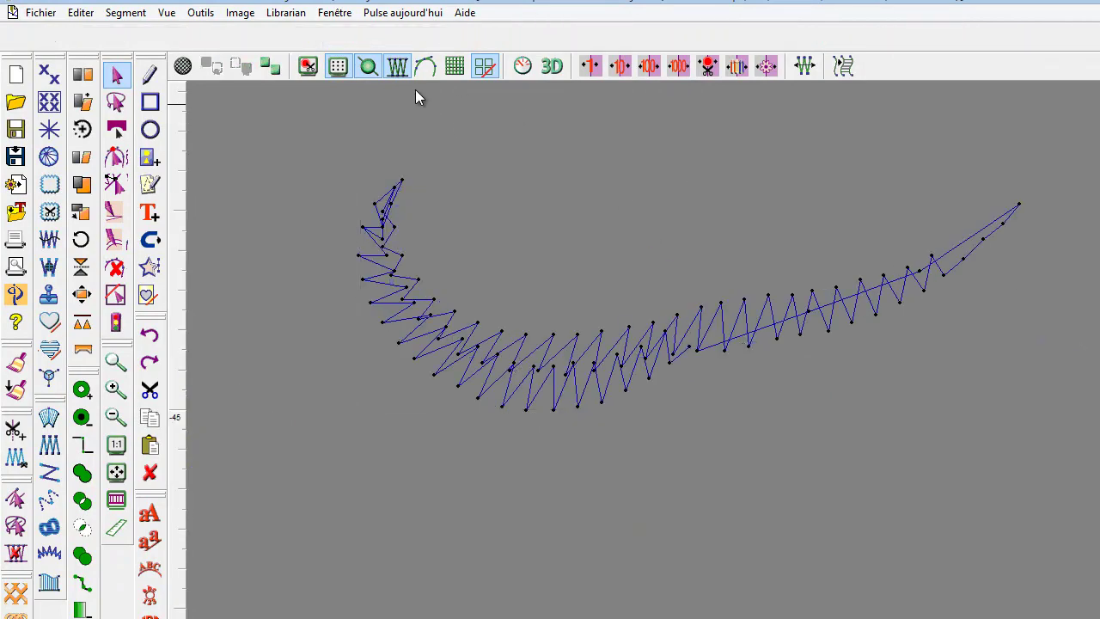
Step: Show all hidden segments of the bird again and display the grid behind the design
{"action": "left_click", "coordinate": [271, 68]}
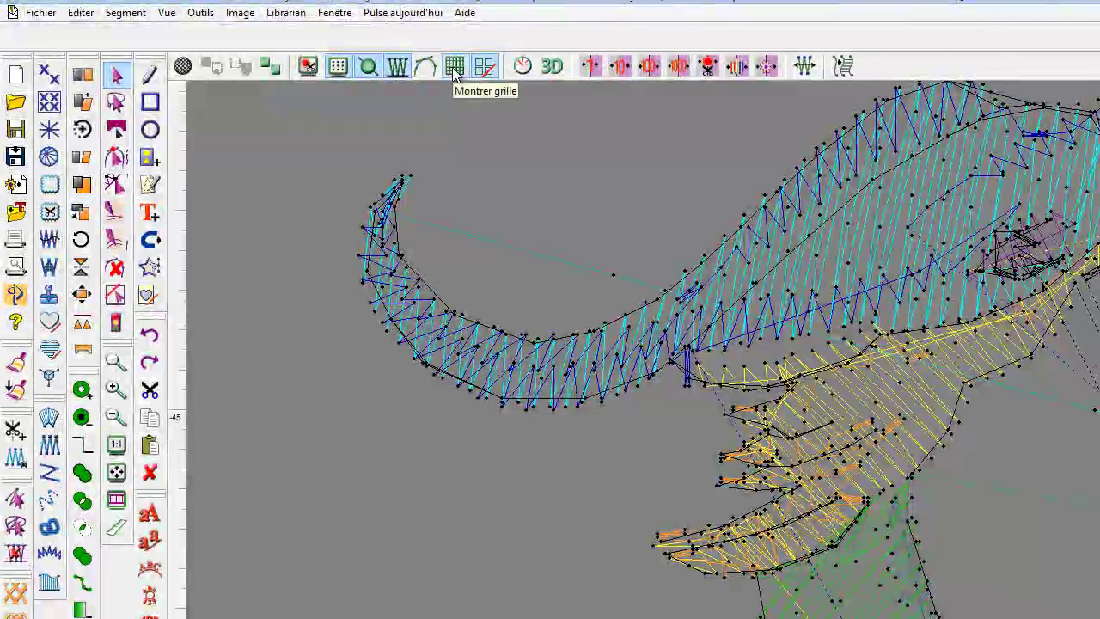
{"action": "left_click", "coordinate": [454, 67]}
{"action": "scroll", "coordinate": [558, 226], "scroll_direction": "down", "scroll_amount": 2}
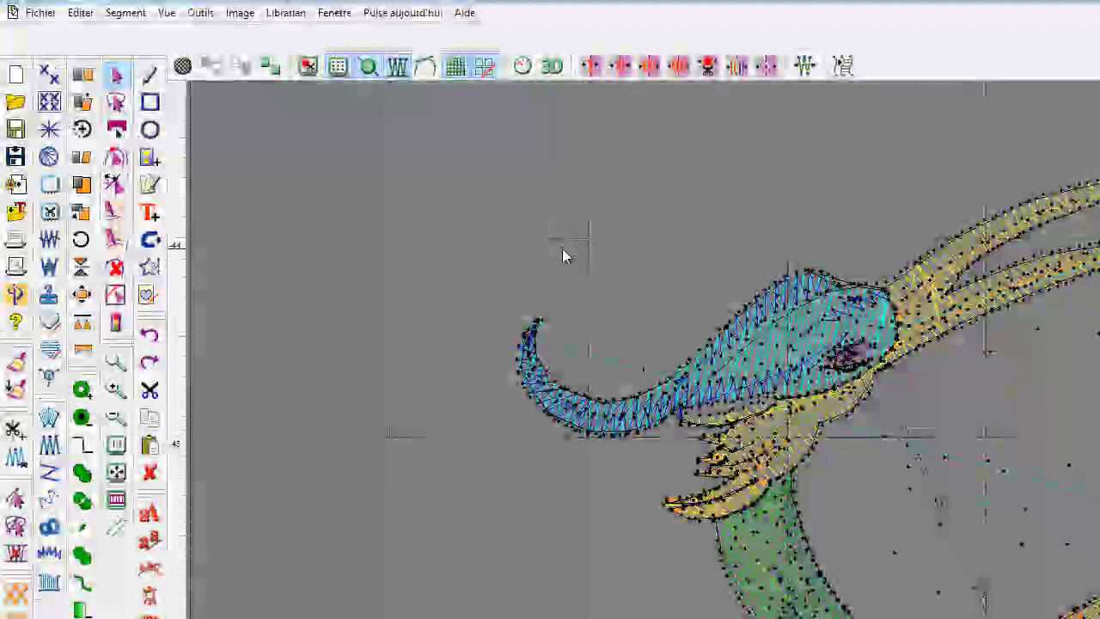
{"action": "scroll", "coordinate": [562, 249], "scroll_direction": "up", "scroll_amount": 3}
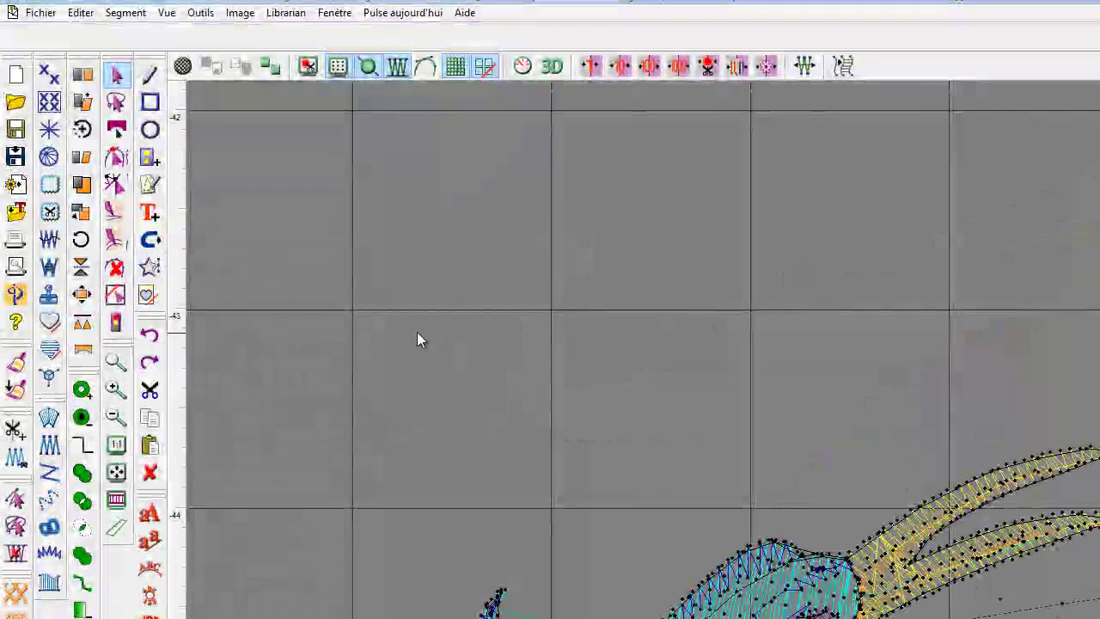
{"action": "scroll", "coordinate": [344, 307], "scroll_direction": "up", "scroll_amount": 1}
{"action": "scroll", "coordinate": [344, 307], "scroll_direction": "down", "scroll_amount": 1}
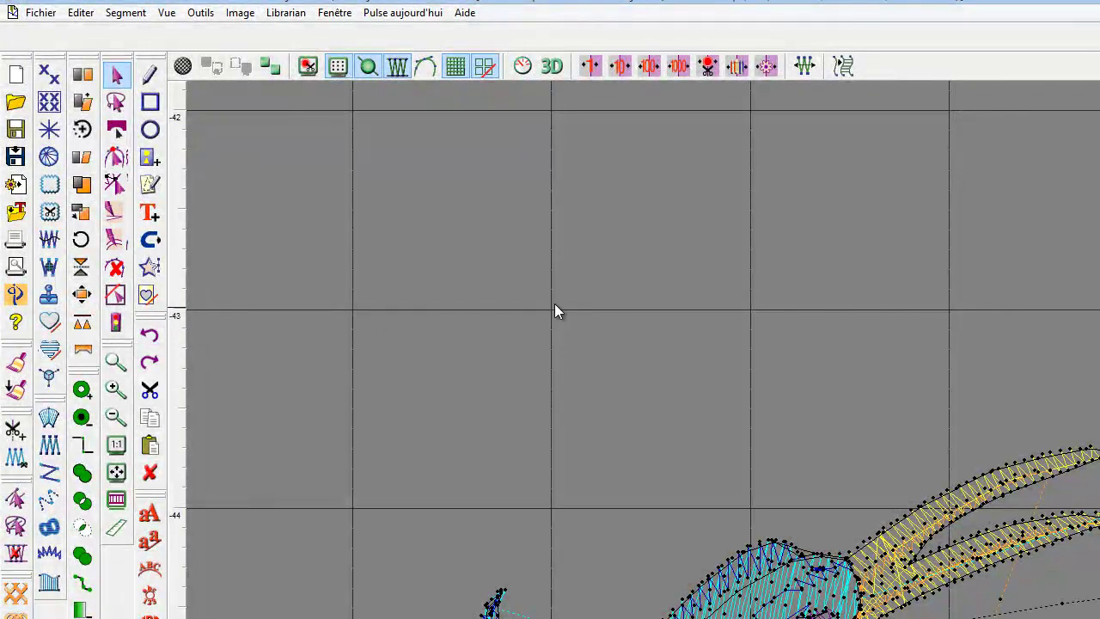
{"action": "scroll", "coordinate": [462, 451], "scroll_direction": "up", "scroll_amount": 1}
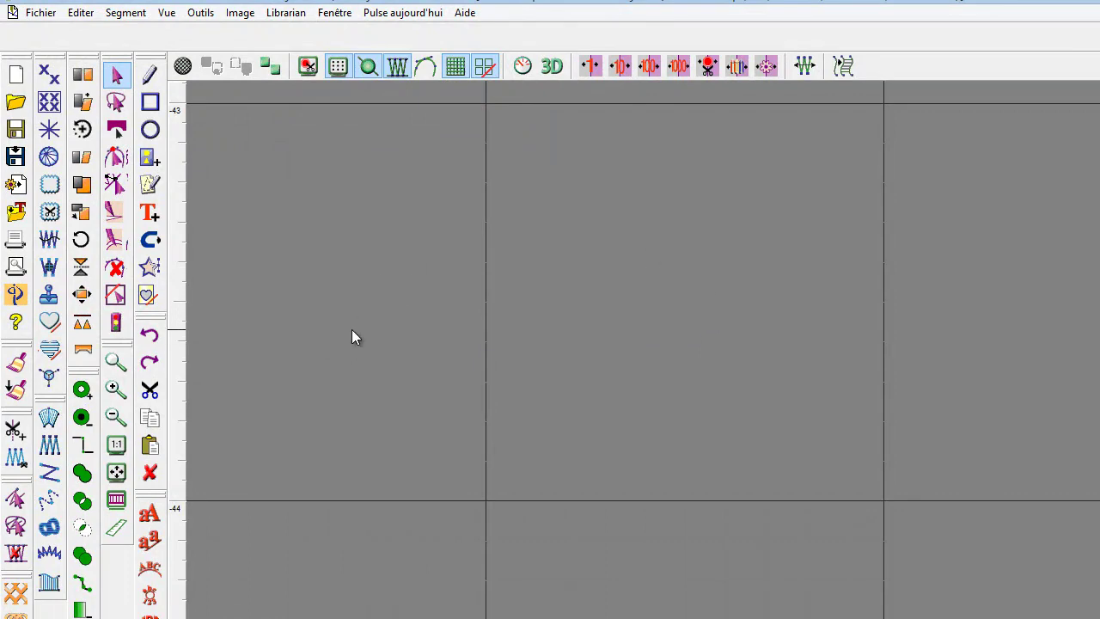
Step: Set the secondary grid colour to white in the grid settings
{"action": "double_click", "coordinate": [180, 302]}
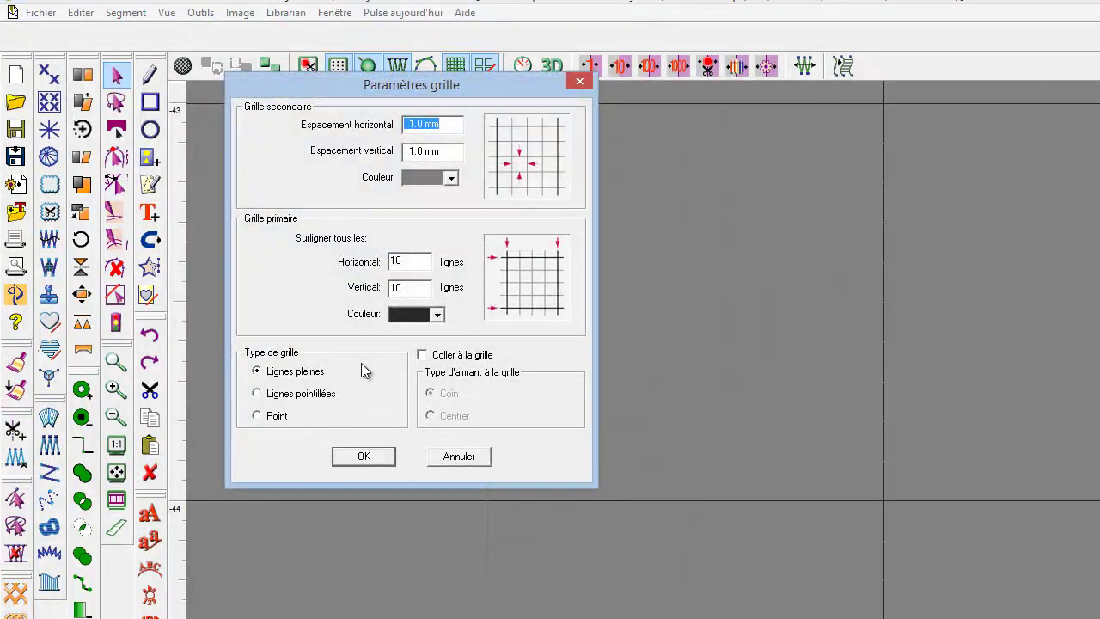
{"action": "left_click", "coordinate": [455, 179]}
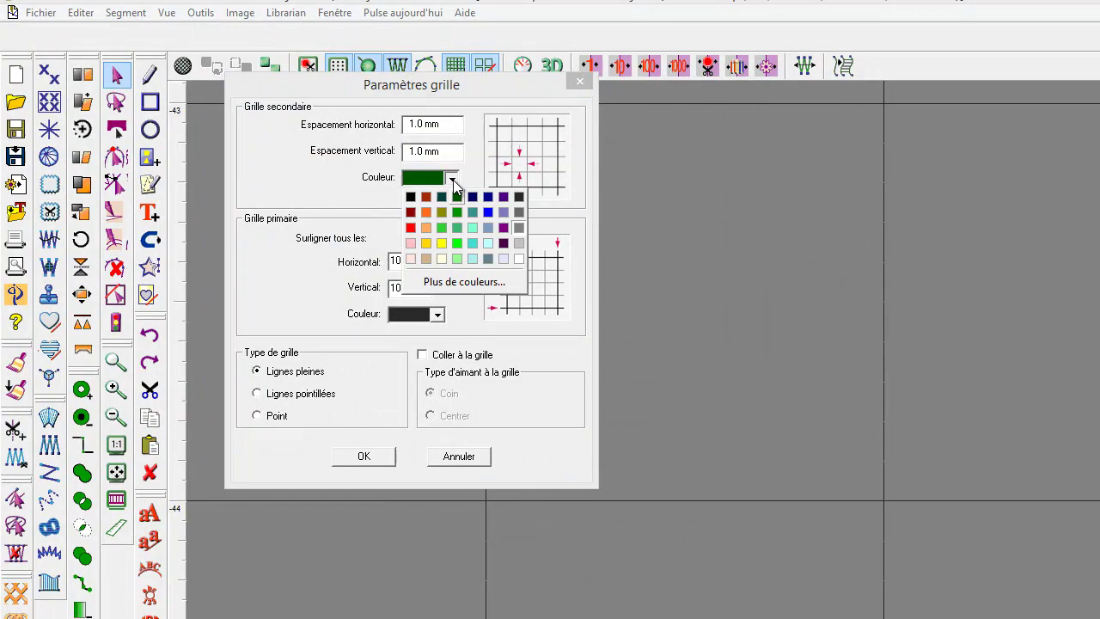
{"action": "left_click", "coordinate": [520, 264]}
{"action": "left_click", "coordinate": [364, 455]}
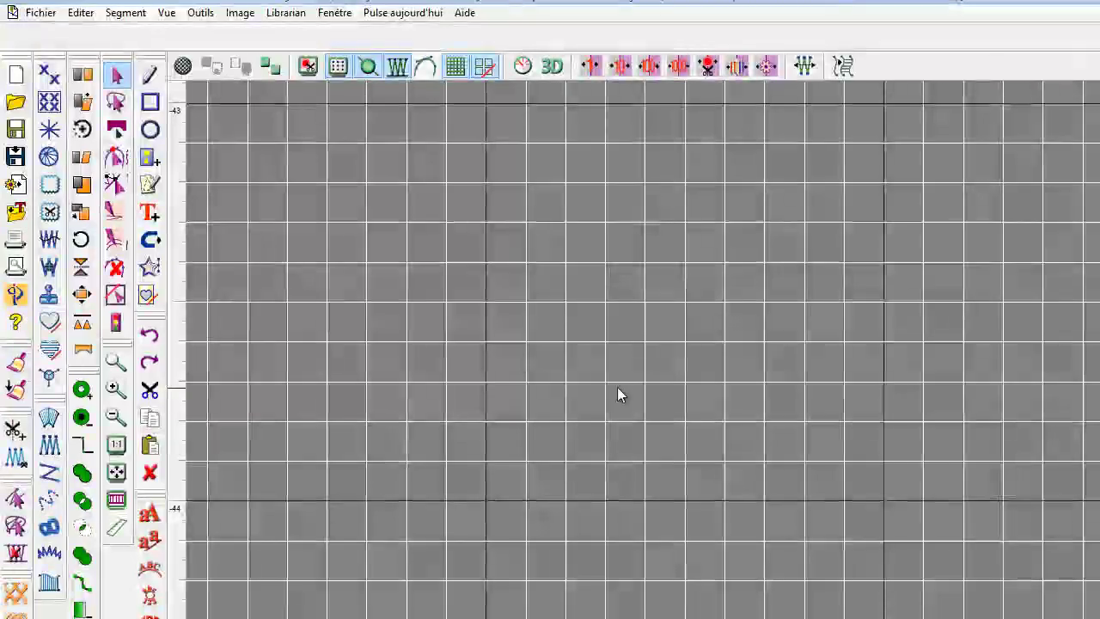
{"action": "scroll", "coordinate": [624, 371], "scroll_direction": "up", "scroll_amount": 1}
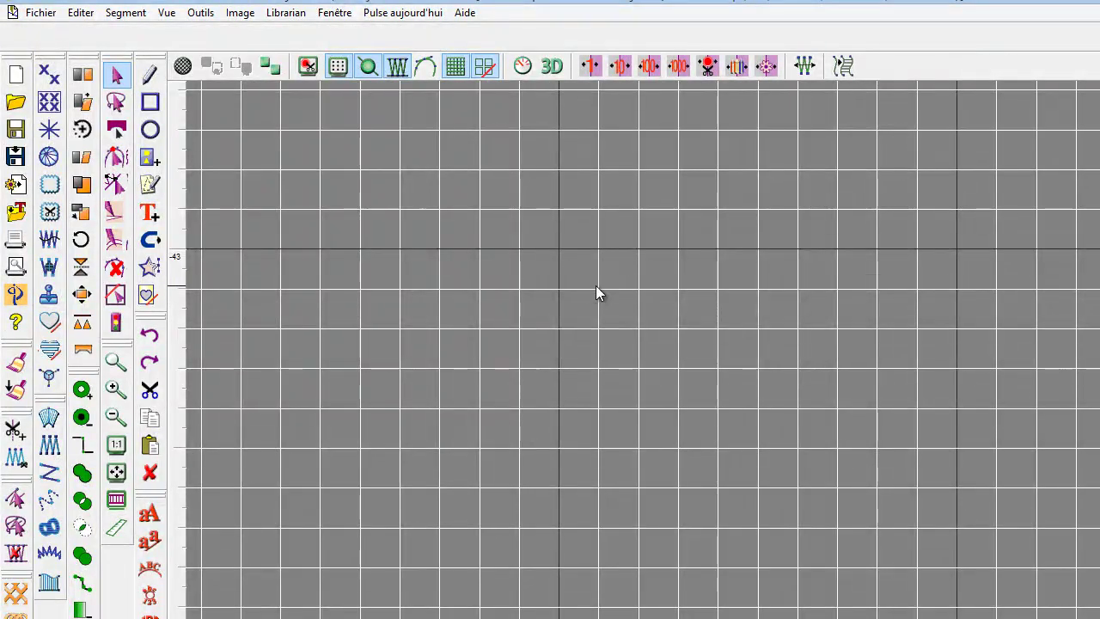
Step: Hide the grid behind the bird design
{"action": "left_click", "coordinate": [459, 73]}
{"action": "scroll", "coordinate": [585, 337], "scroll_direction": "down", "scroll_amount": 2}
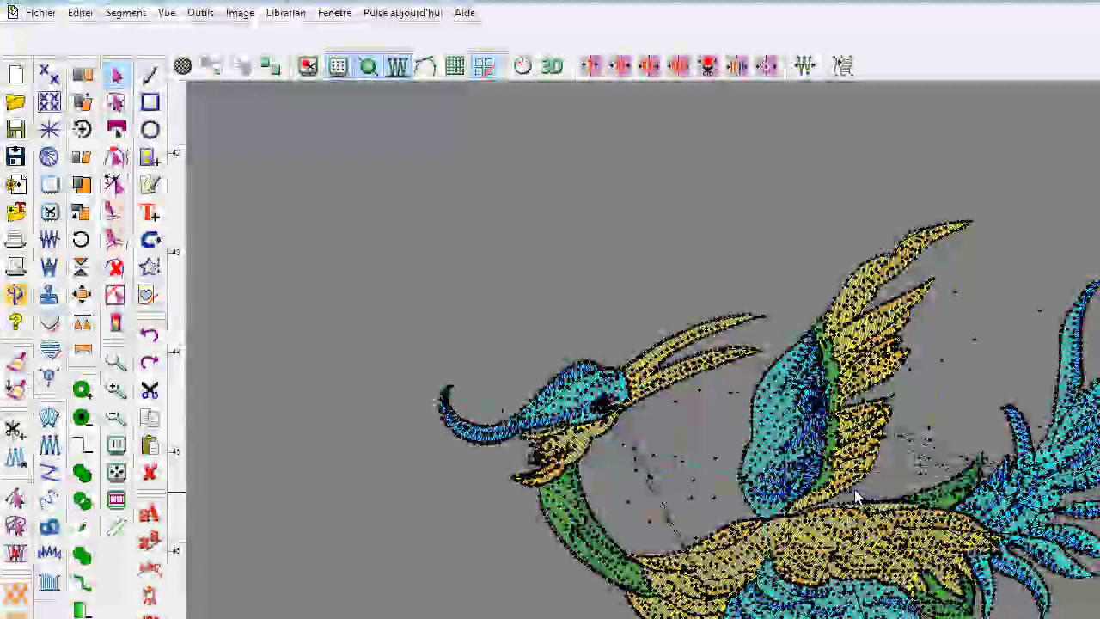
{"action": "scroll", "coordinate": [857, 497], "scroll_direction": "up", "scroll_amount": 2}
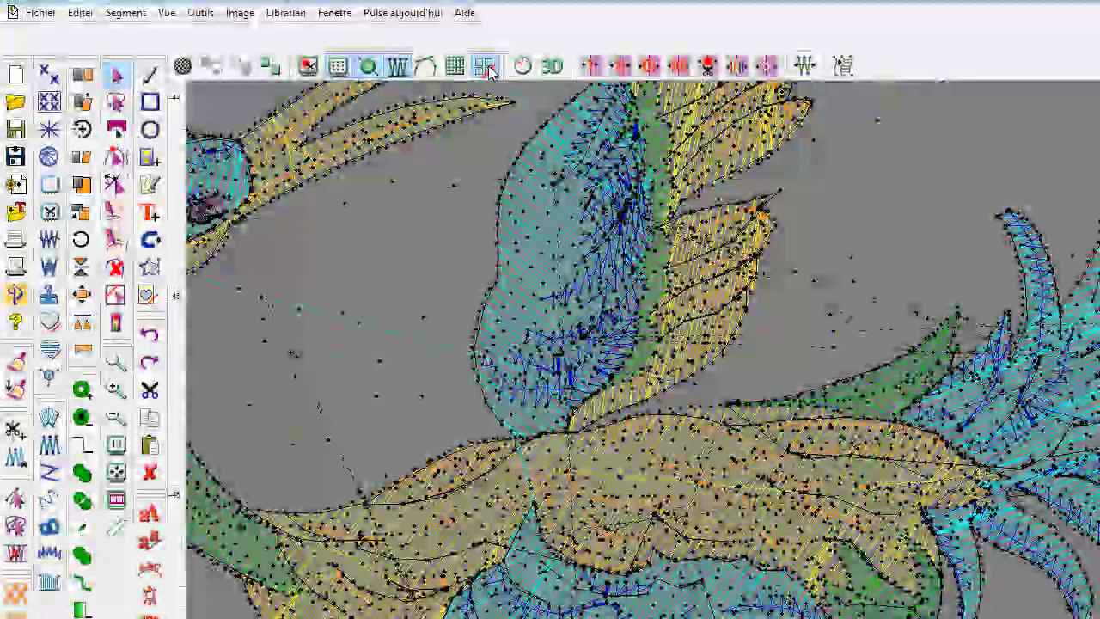
{"action": "left_click", "coordinate": [488, 68]}
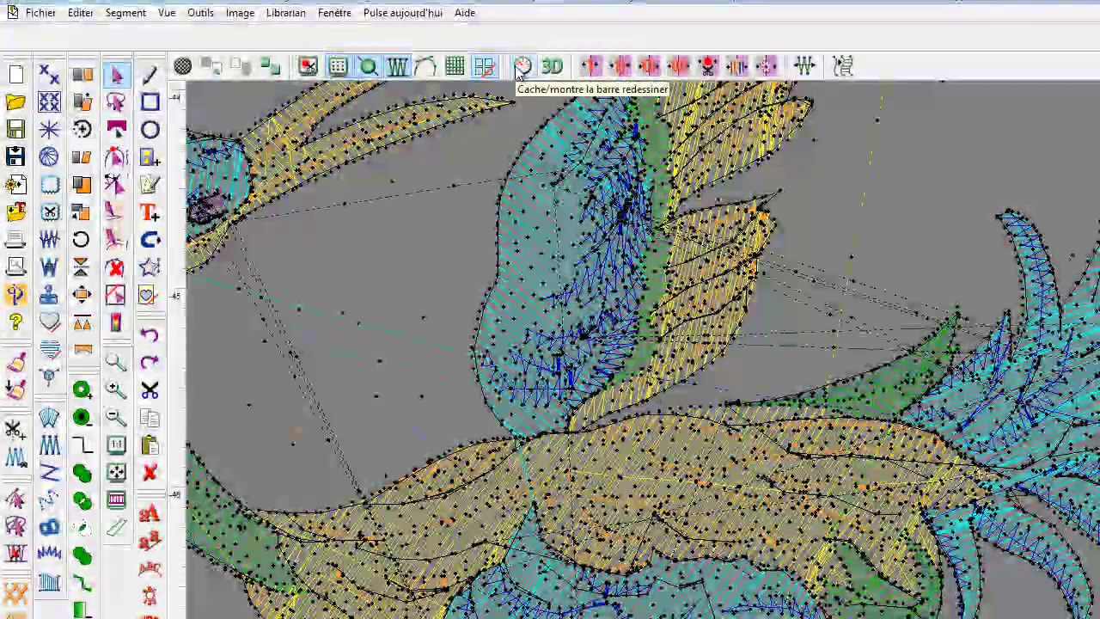
Step: Display the redraw bar and move the redraw position back to the start of the stitching sequence
{"action": "scroll", "coordinate": [501, 123], "scroll_direction": "down", "scroll_amount": 2}
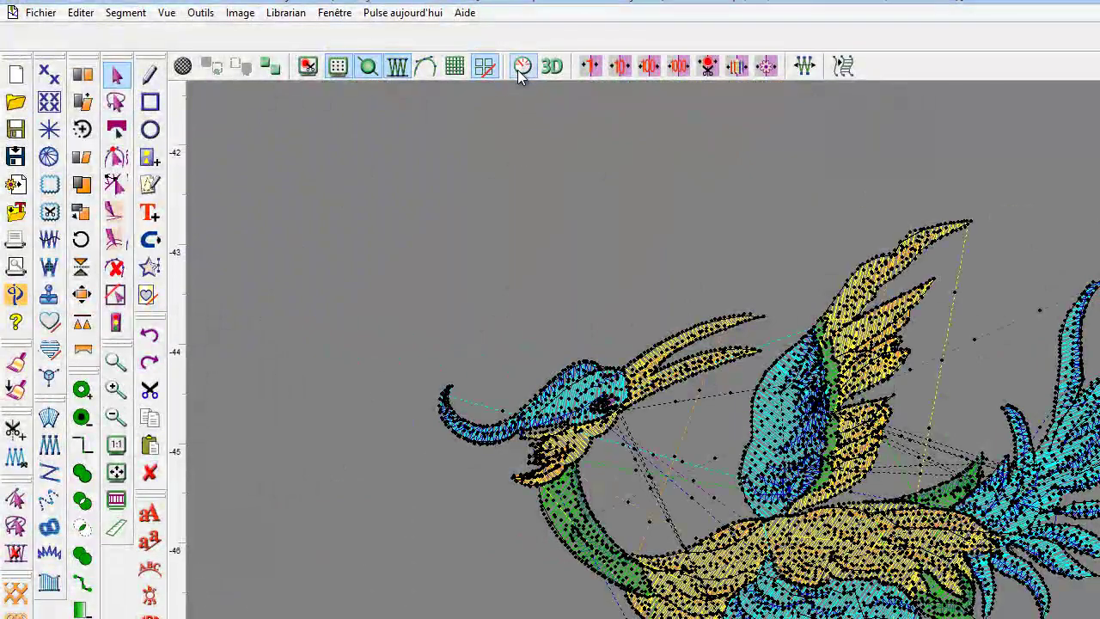
{"action": "left_click", "coordinate": [523, 72]}
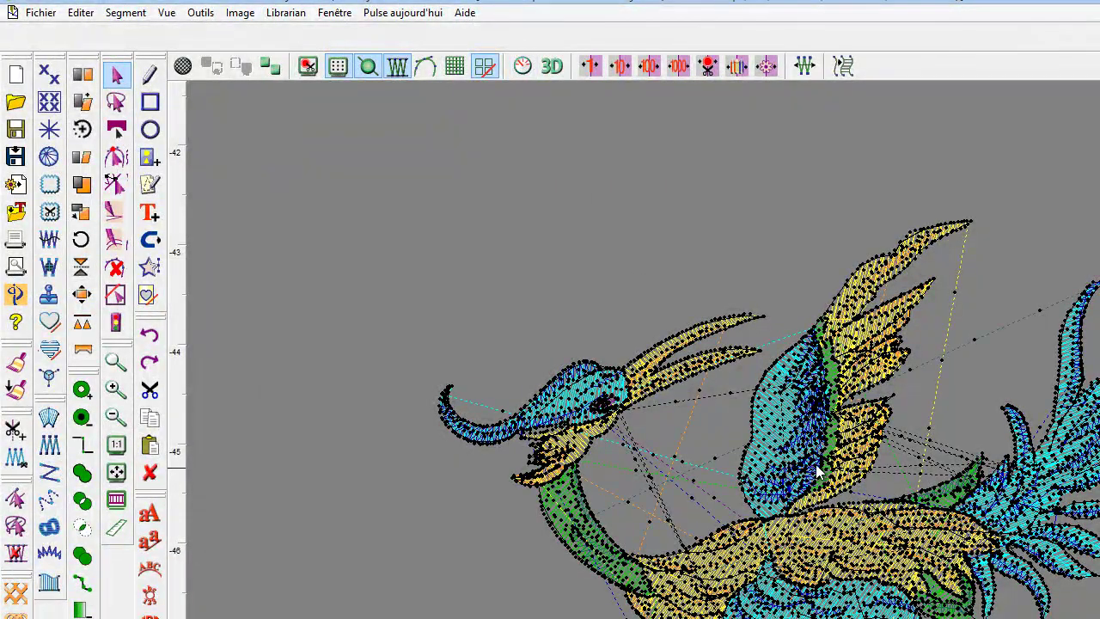
{"action": "left_click", "coordinate": [525, 67]}
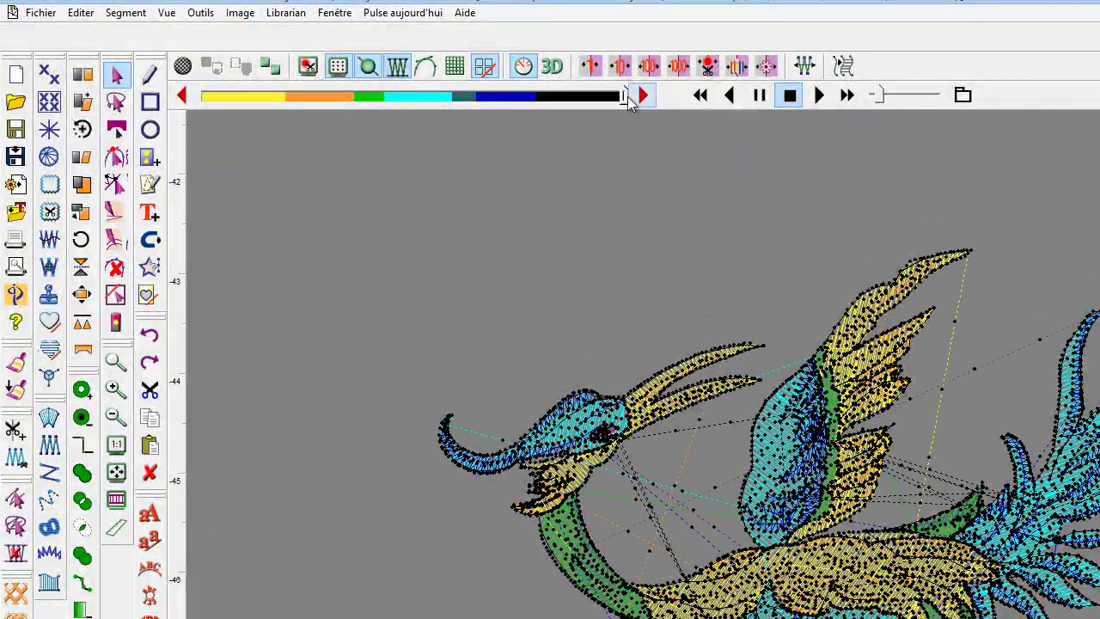
{"action": "left_click_drag", "start_coordinate": [628, 96], "coordinate": [192, 96]}
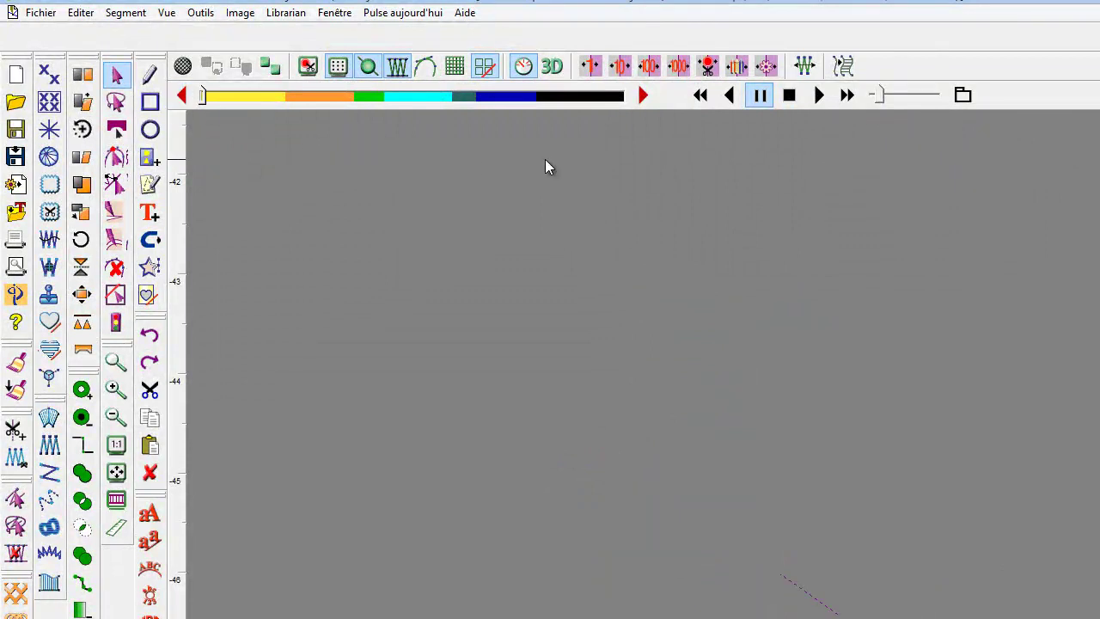
Step: Play the stitching sequence forward, raising the redraw speed and reducing it slightly during playback
{"action": "left_click", "coordinate": [819, 95]}
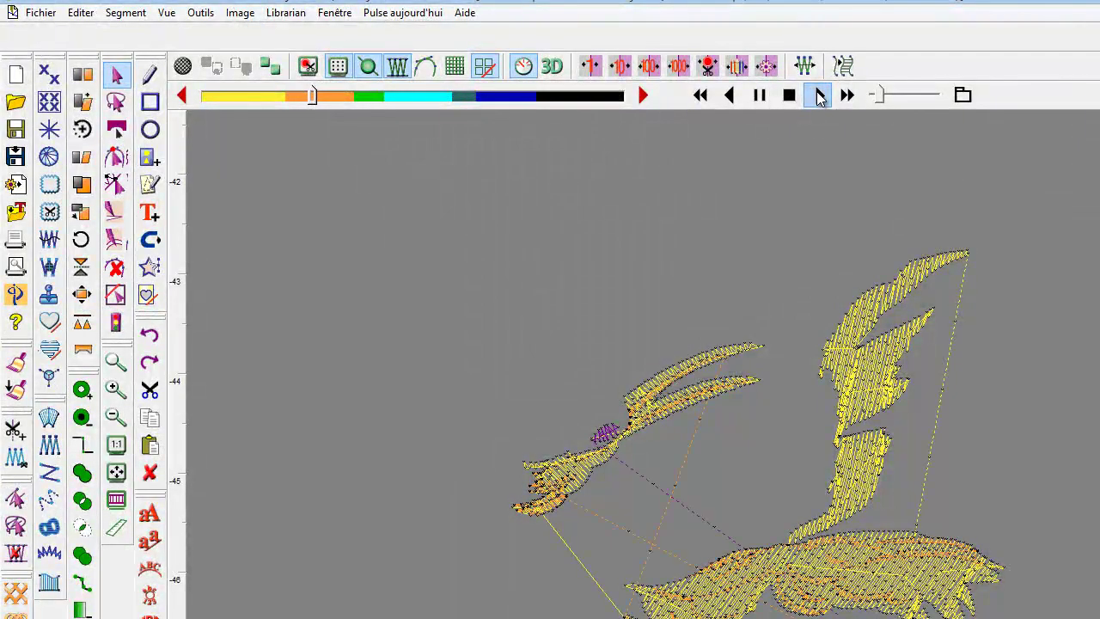
{"action": "left_click_drag", "start_coordinate": [879, 96], "coordinate": [903, 101]}
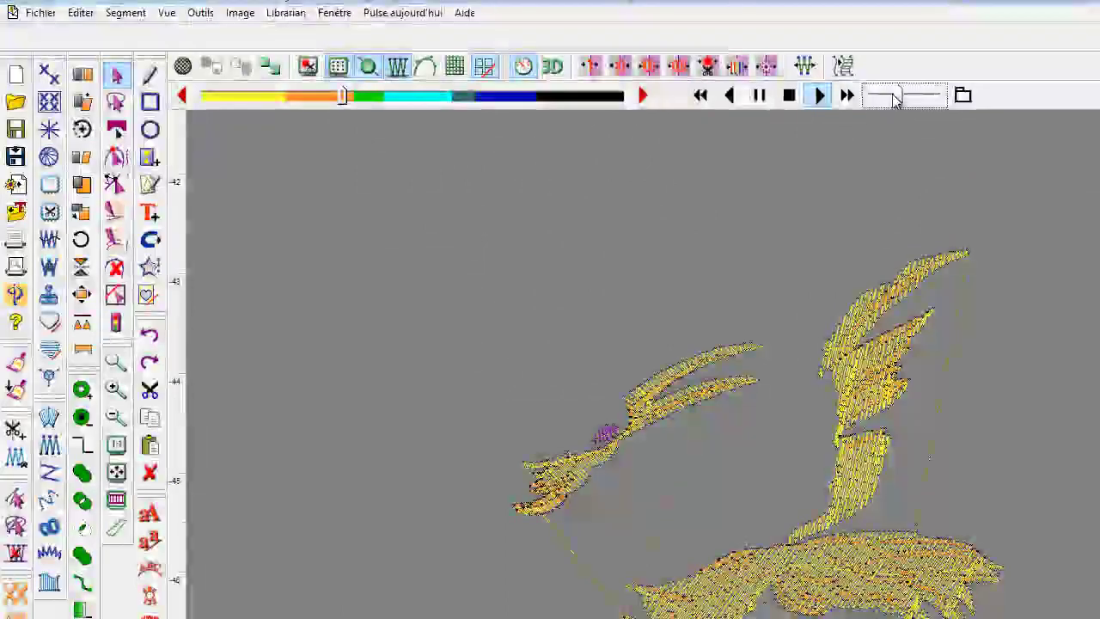
{"action": "left_click_drag", "start_coordinate": [903, 102], "coordinate": [890, 101]}
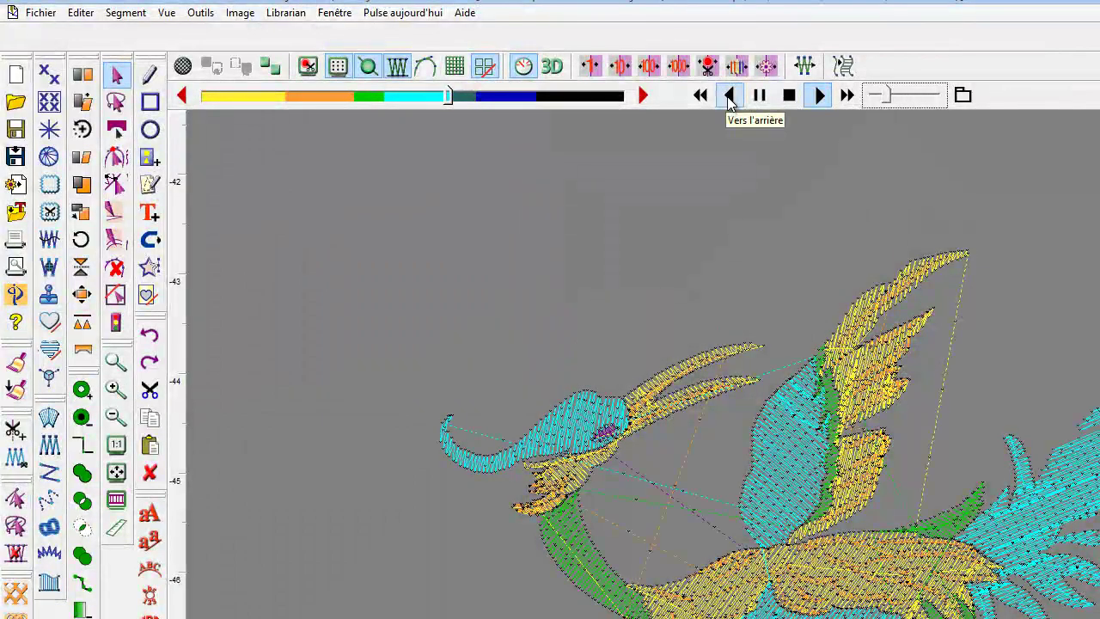
Step: Play the stitching sequence backward, pause it and hide the redraw bar
{"action": "left_click", "coordinate": [730, 97]}
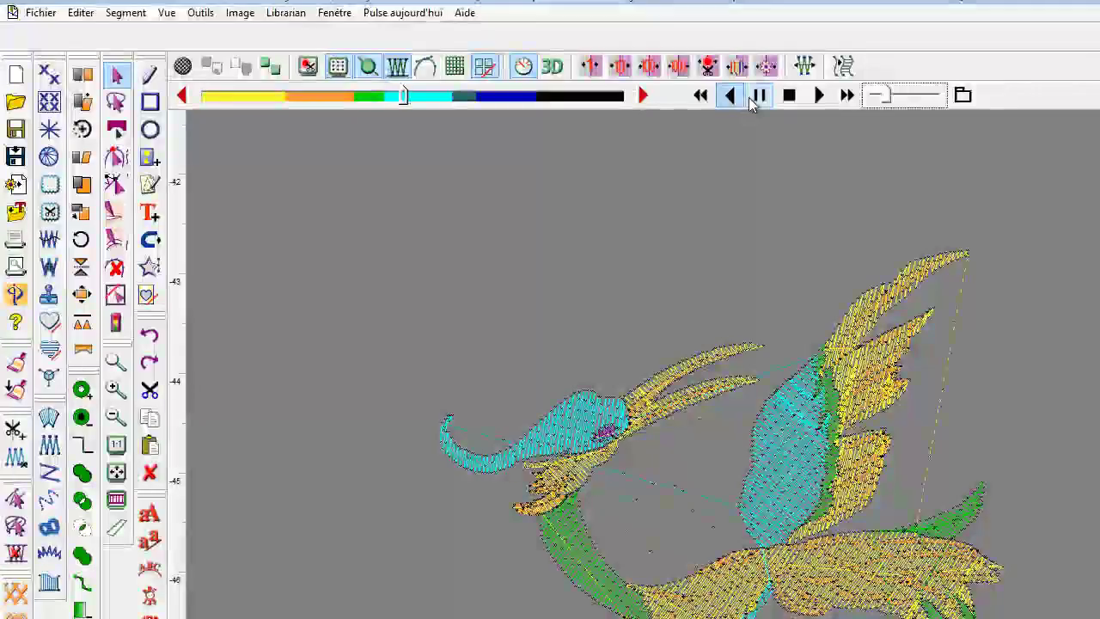
{"action": "left_click", "coordinate": [764, 97]}
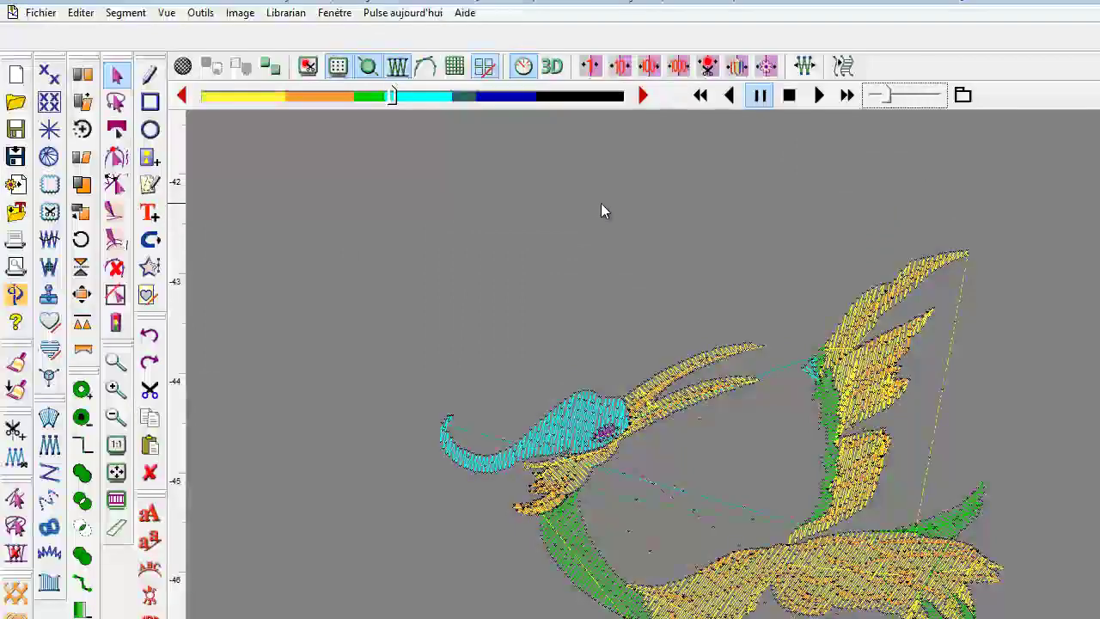
{"action": "left_click", "coordinate": [524, 68]}
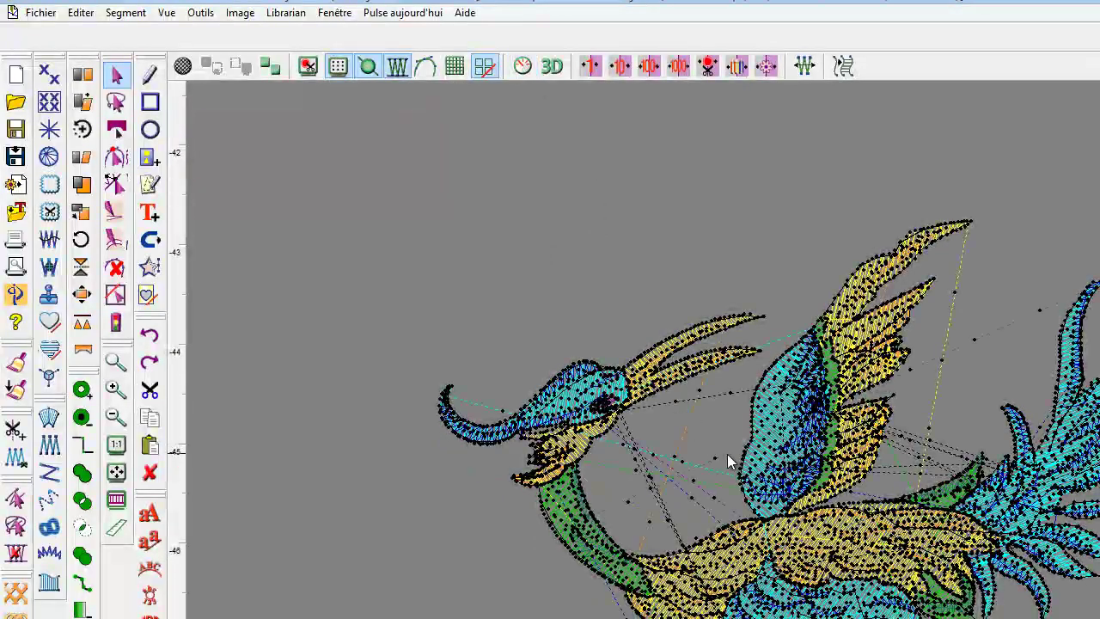
Step: Hide the stitch points and show the stitches in 3D, selecting the bird's head segment for a close look
{"action": "left_click", "coordinate": [336, 68]}
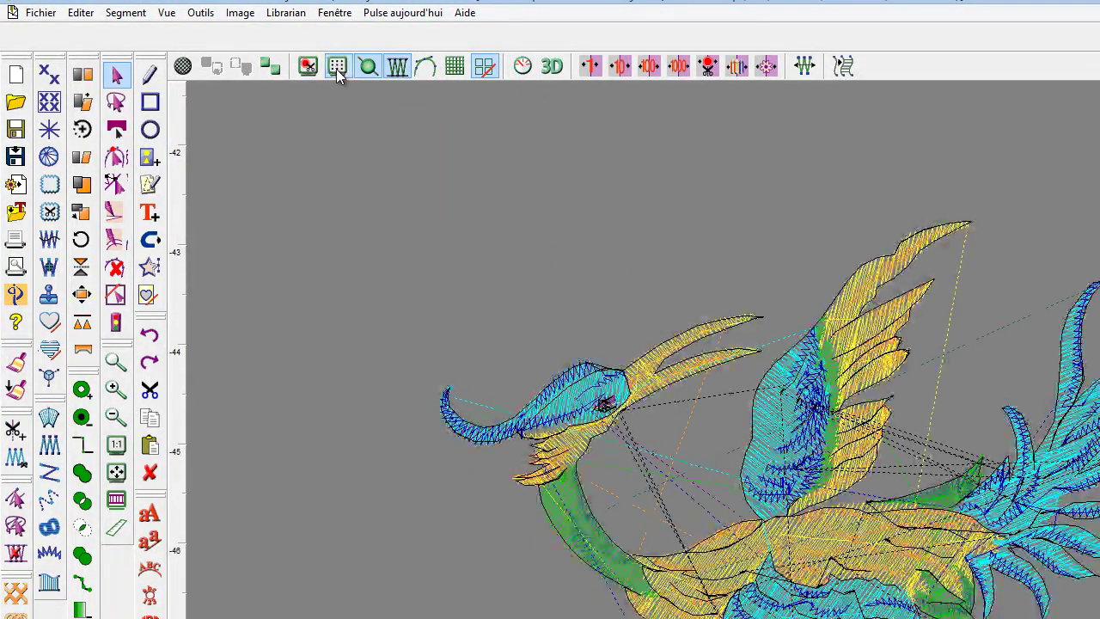
{"action": "left_click", "coordinate": [553, 69]}
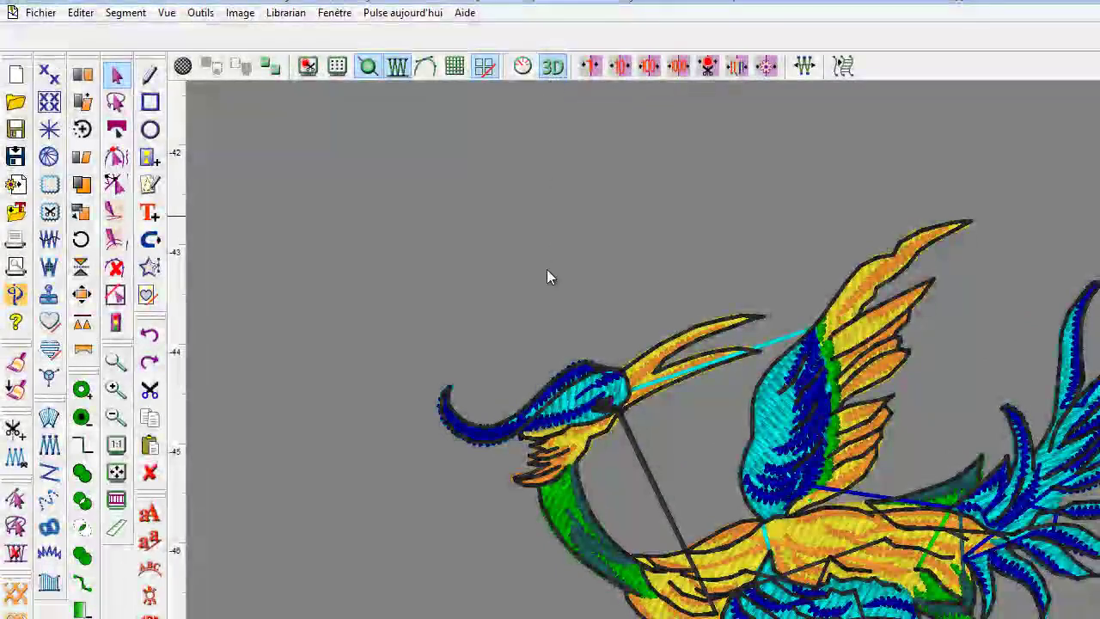
{"action": "left_click", "coordinate": [612, 406]}
{"action": "scroll", "coordinate": [615, 407], "scroll_direction": "up", "scroll_amount": 2}
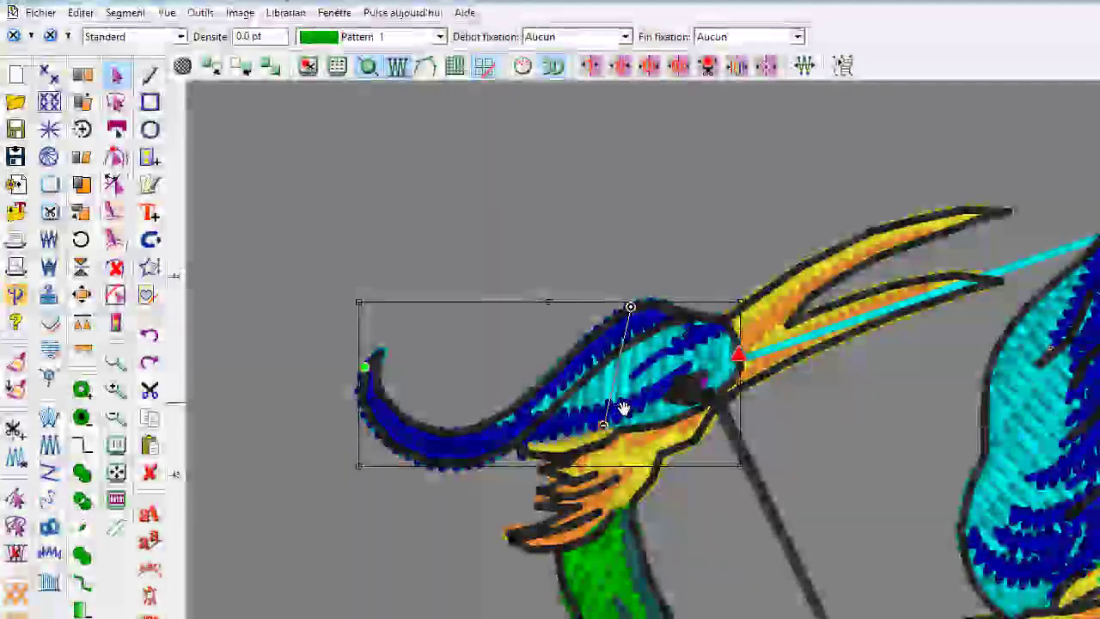
{"action": "scroll", "coordinate": [617, 408], "scroll_direction": "up", "scroll_amount": 2}
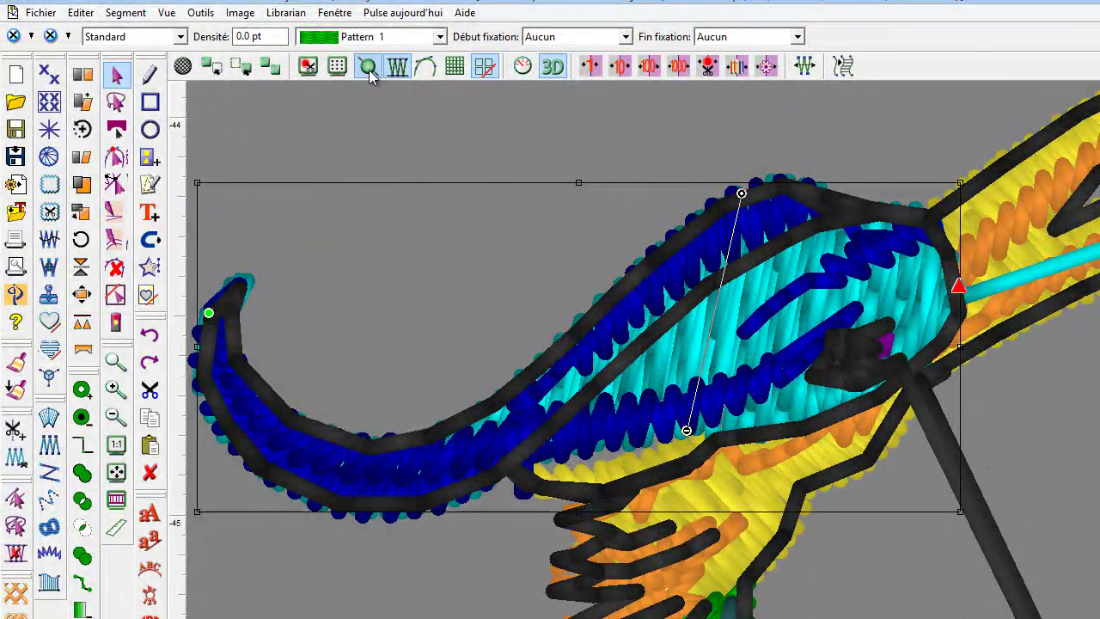
Step: Hide the segment outlines, turn off the 3D display and show the stitch points on the bird's head
{"action": "left_click", "coordinate": [608, 111]}
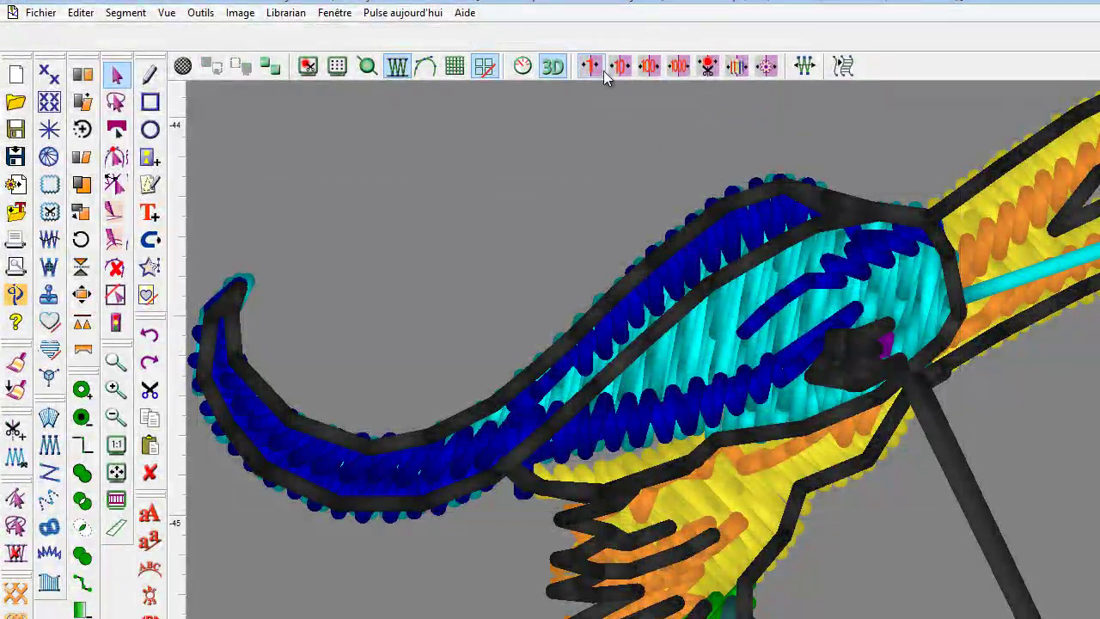
{"action": "left_click", "coordinate": [551, 69]}
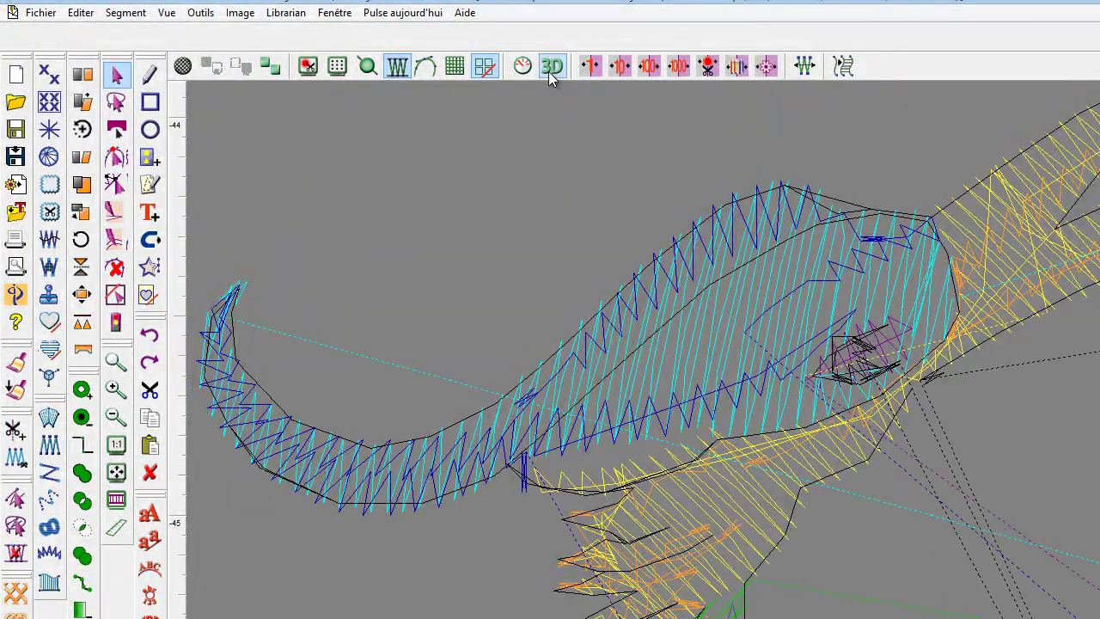
{"action": "left_click", "coordinate": [738, 205]}
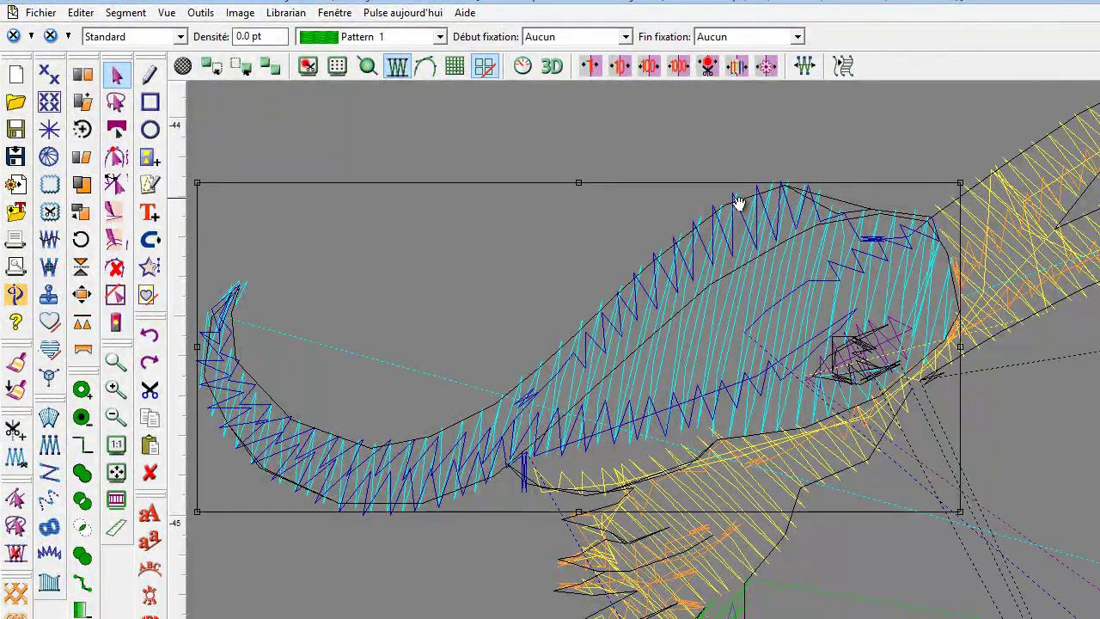
{"action": "left_click", "coordinate": [337, 67]}
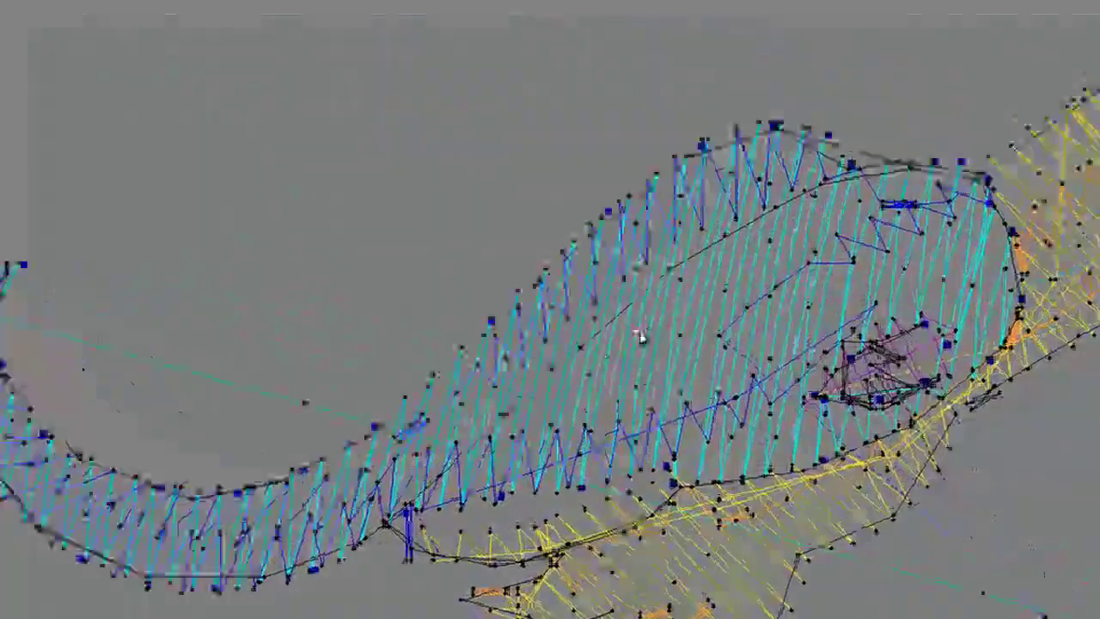
Step: Select a single stitch in the head's light blue fill and step along the stitching sequence stitch by stitch
{"action": "left_click", "coordinate": [702, 343]}
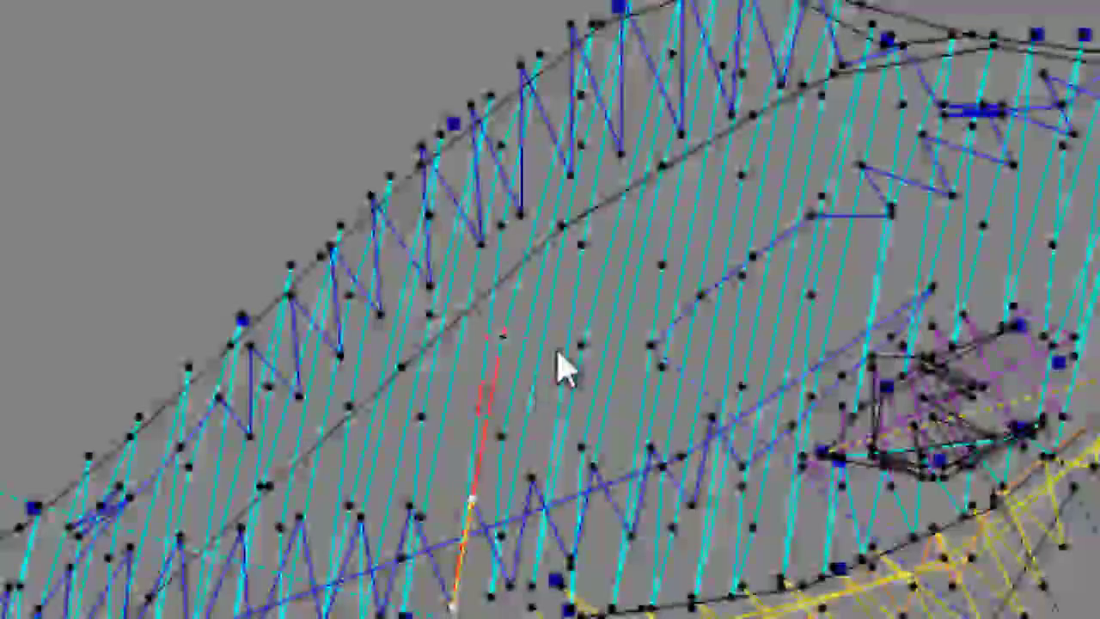
{"action": "left_click_drag", "start_coordinate": [501, 335], "coordinate": [501, 226]}
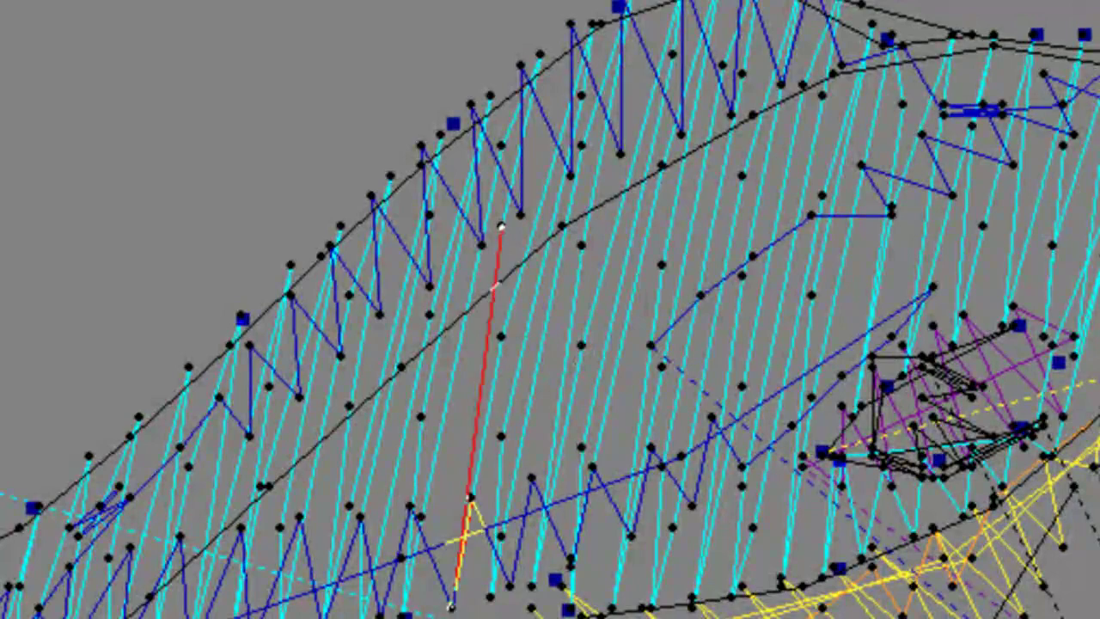
{"action": "key", "text": "Right"}
{"action": "key", "text": "Right"}
{"action": "key", "text": "Right"}
{"action": "key", "text": "Right"}
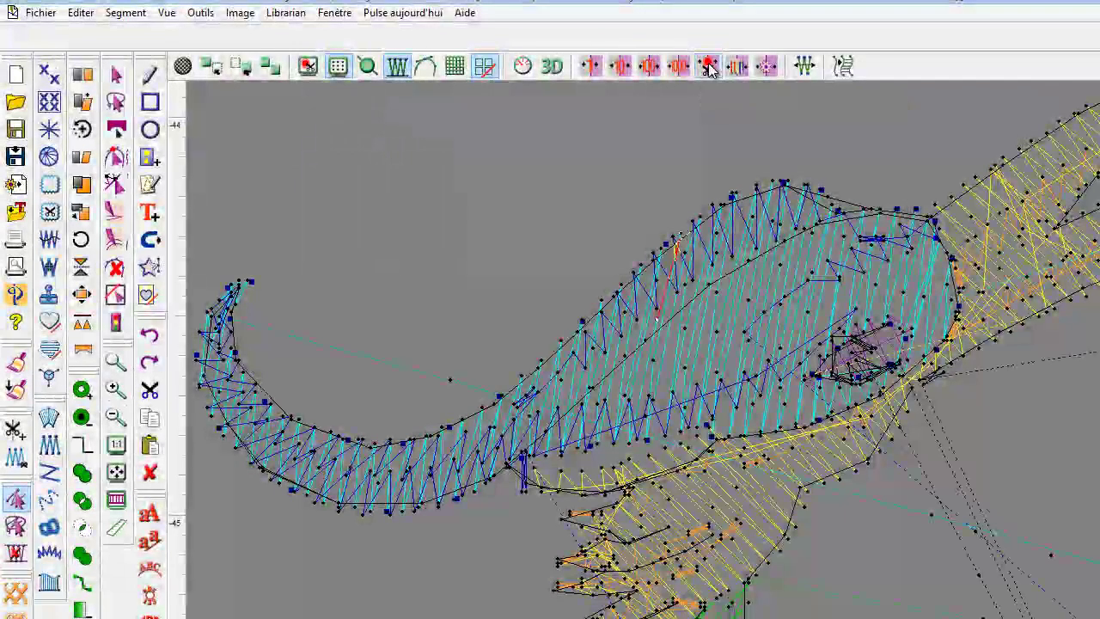
Step: Try to jump from the selected stitch on the head to a thread trim in the sequence
{"action": "left_click", "coordinate": [594, 123]}
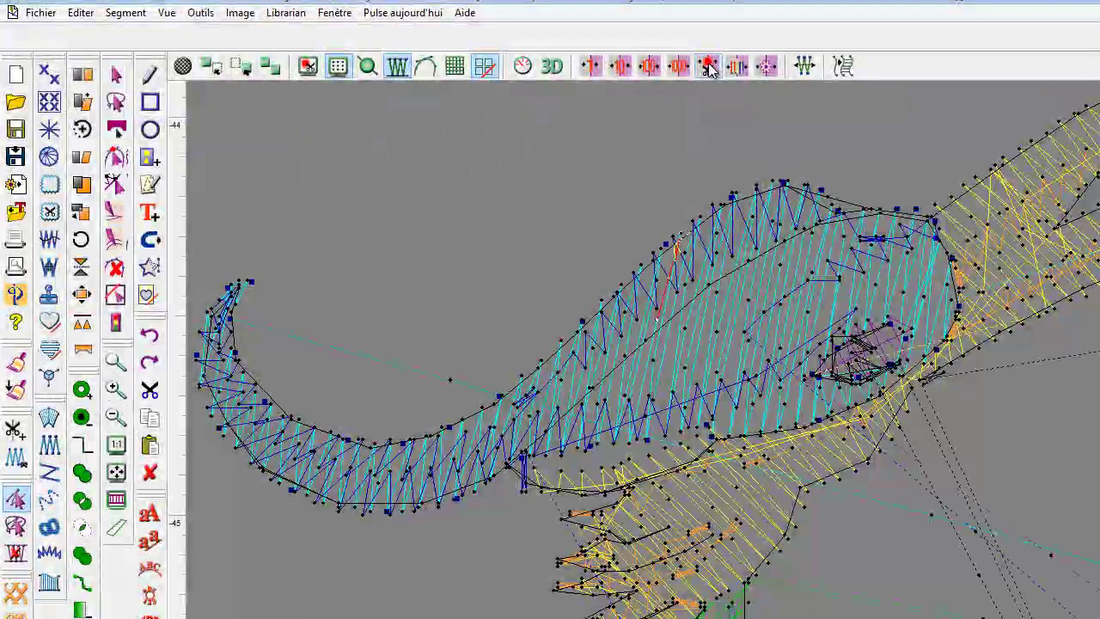
{"action": "left_click", "coordinate": [708, 67]}
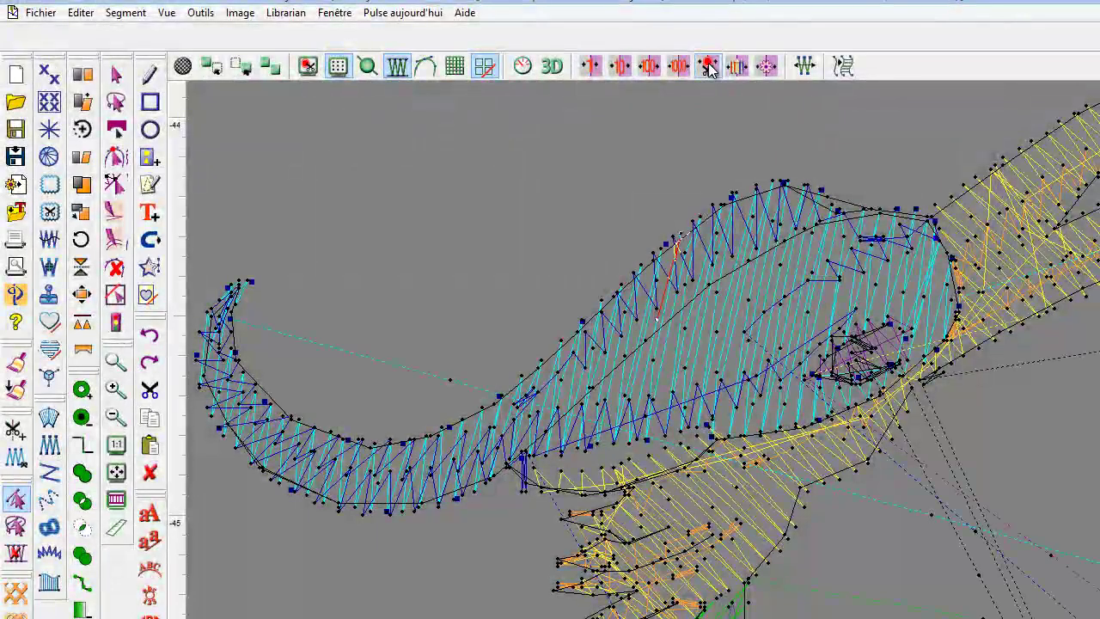
{"action": "left_click", "coordinate": [711, 68]}
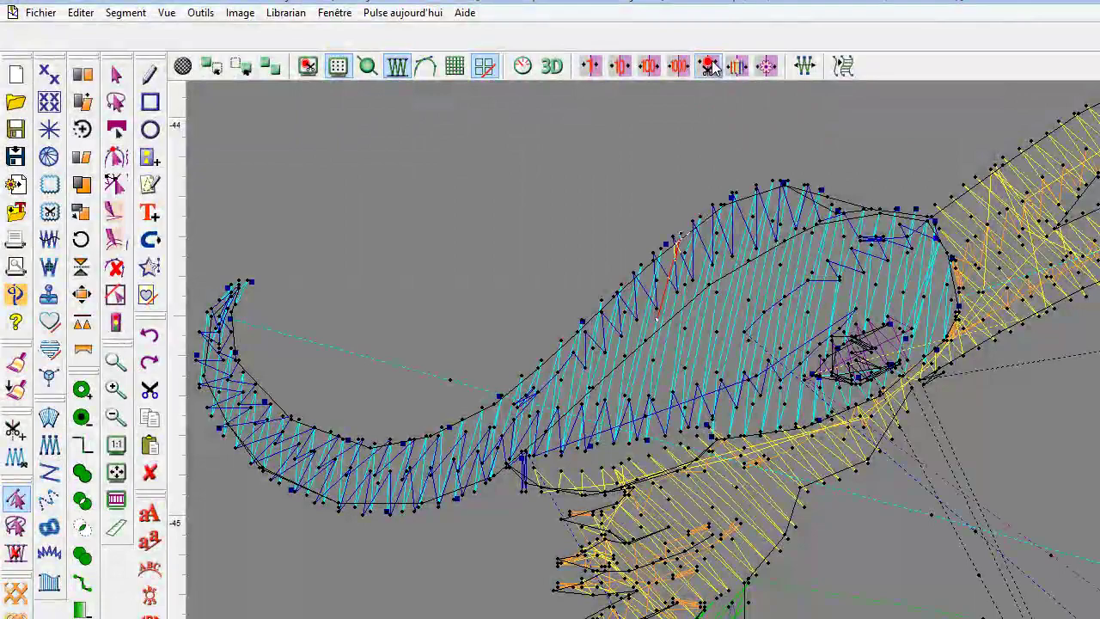